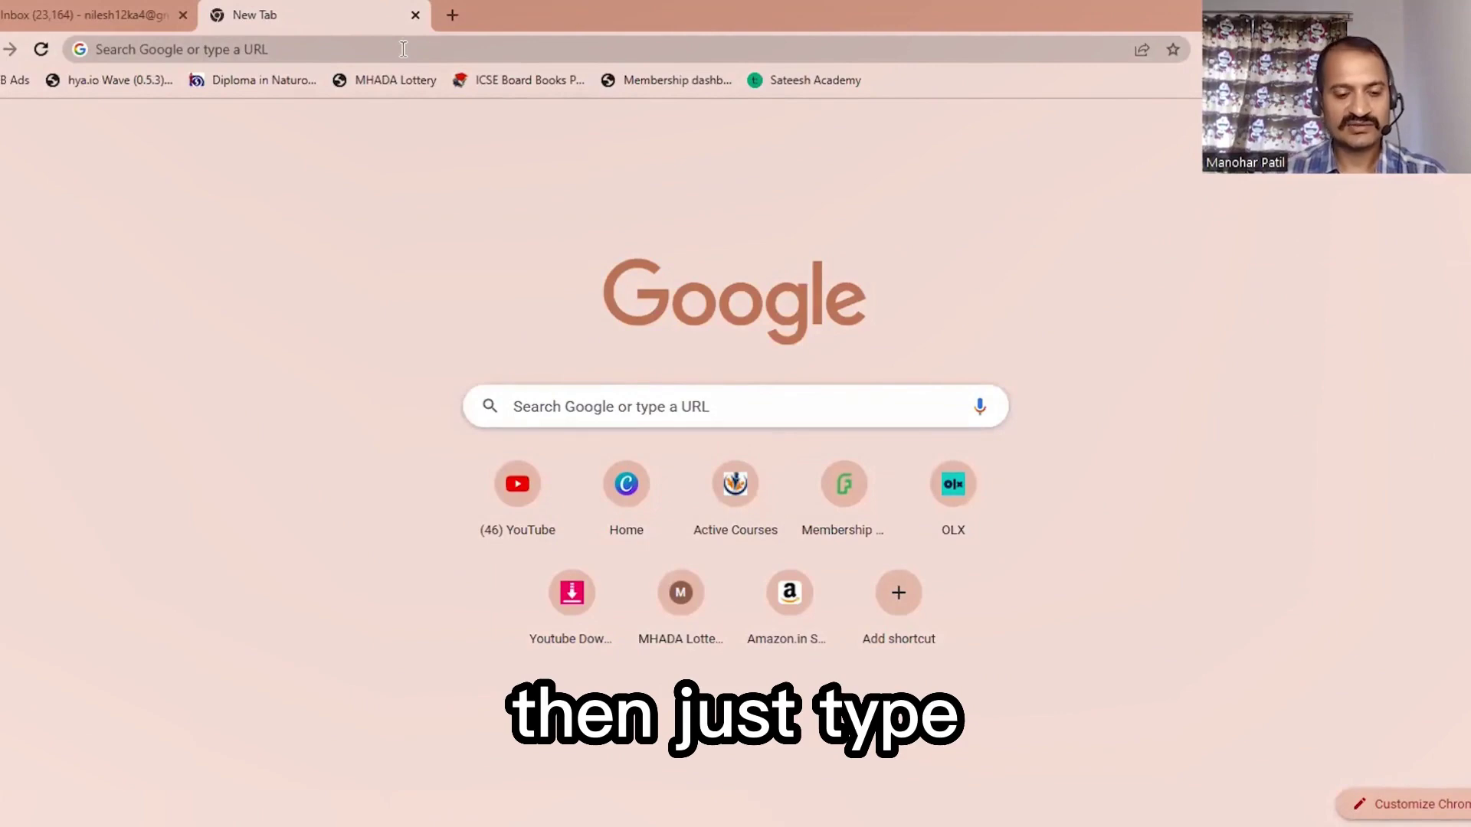
pyautogui.write('www.ve')
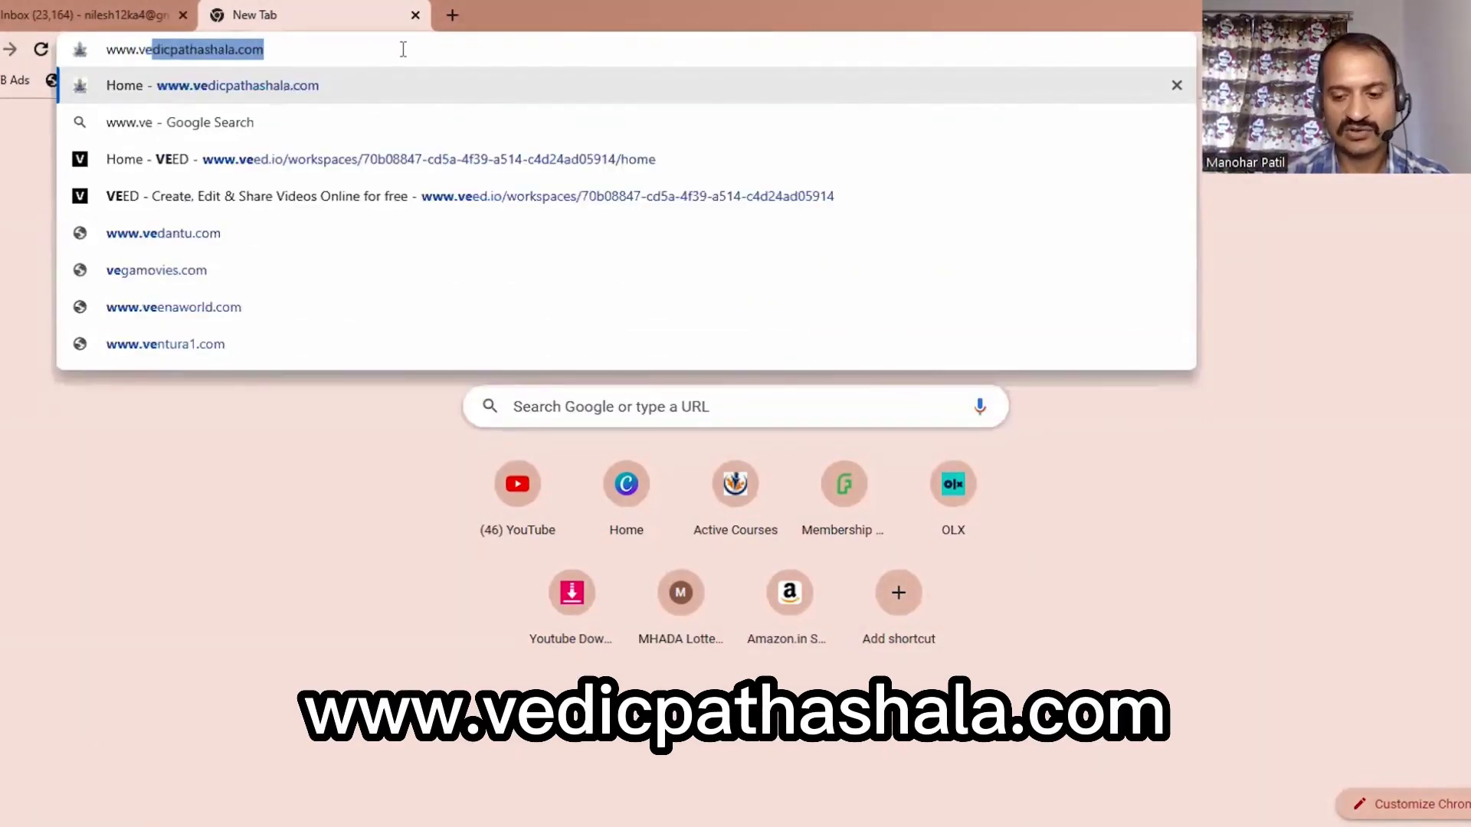
pyautogui.press('Return')
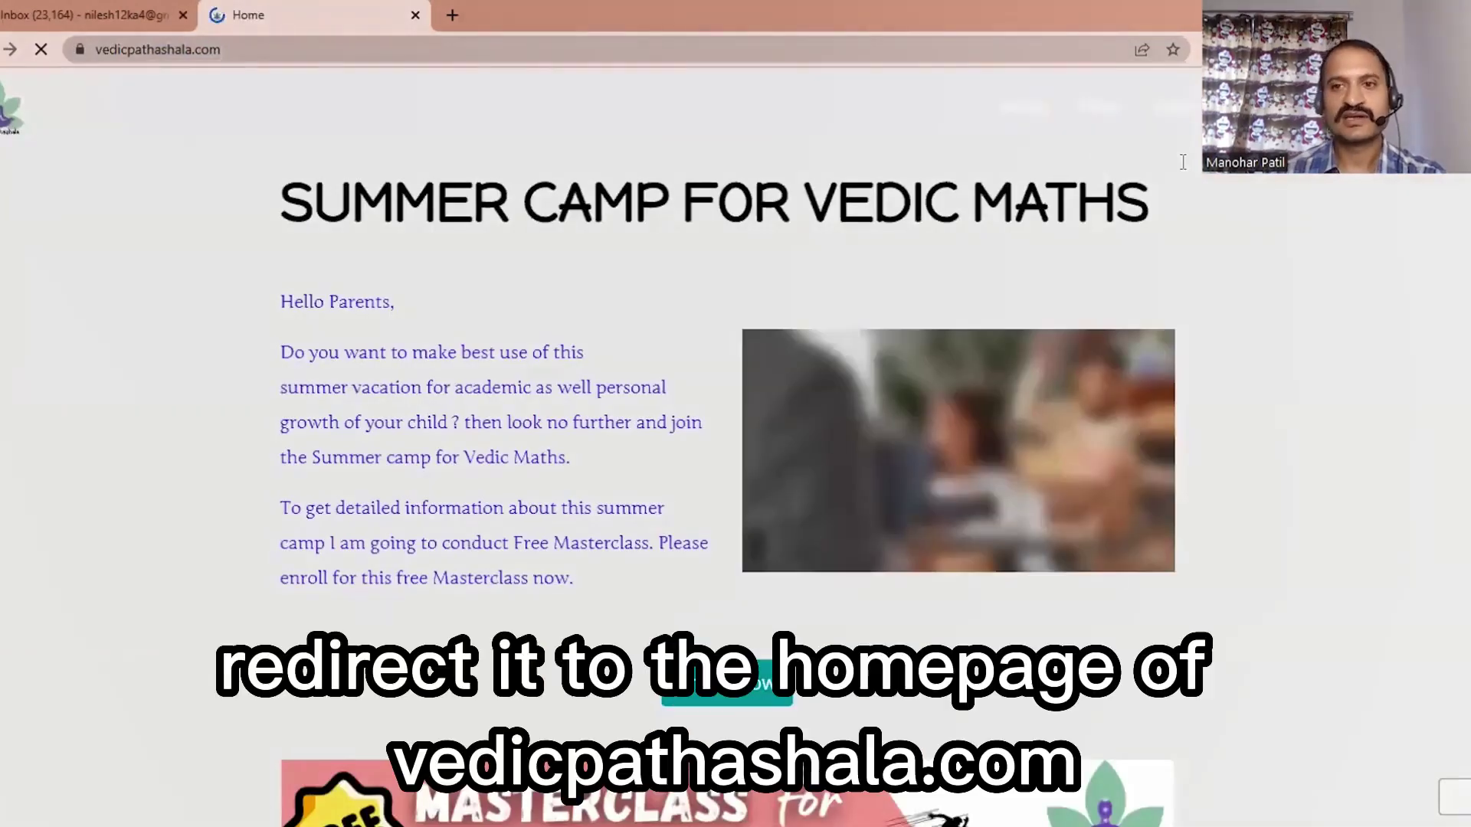
# Step: Scroll the home page past the Login link and open the FREE Finger Maths Learn More offer
pyautogui.scroll(-1, 1019, 314)
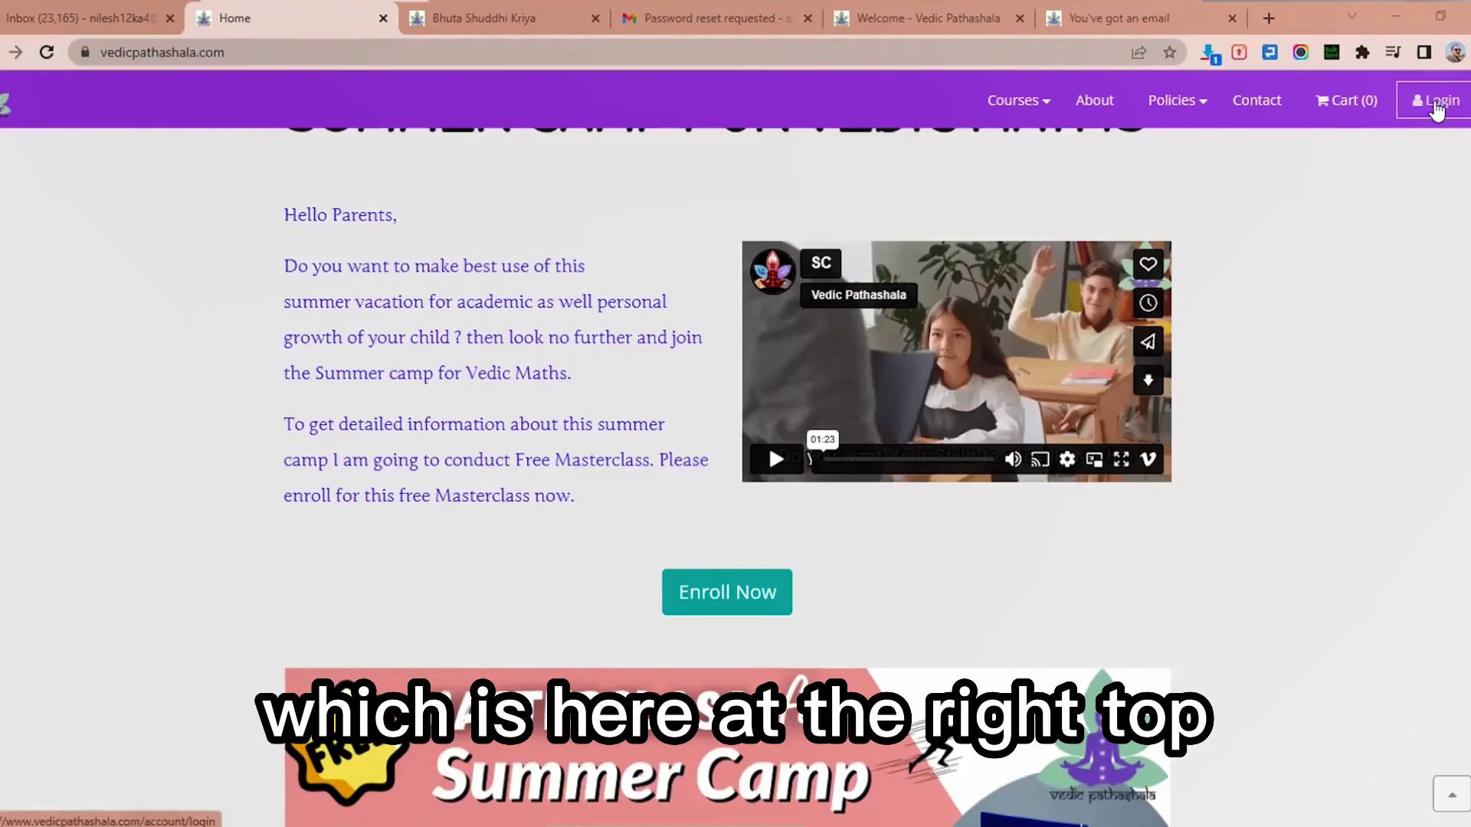
pyautogui.click(1436, 107)
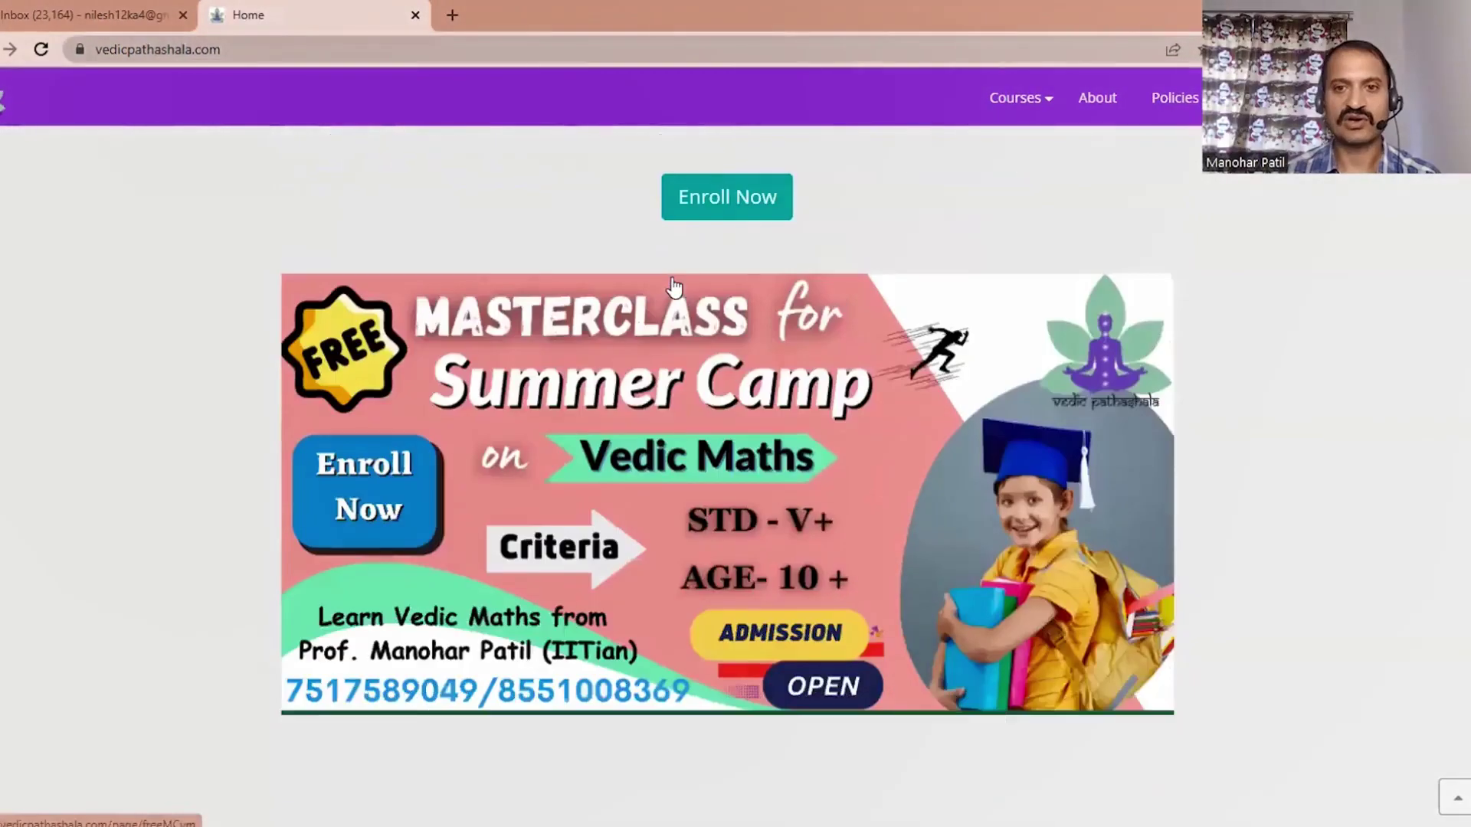
pyautogui.scroll(-10, 706, 305)
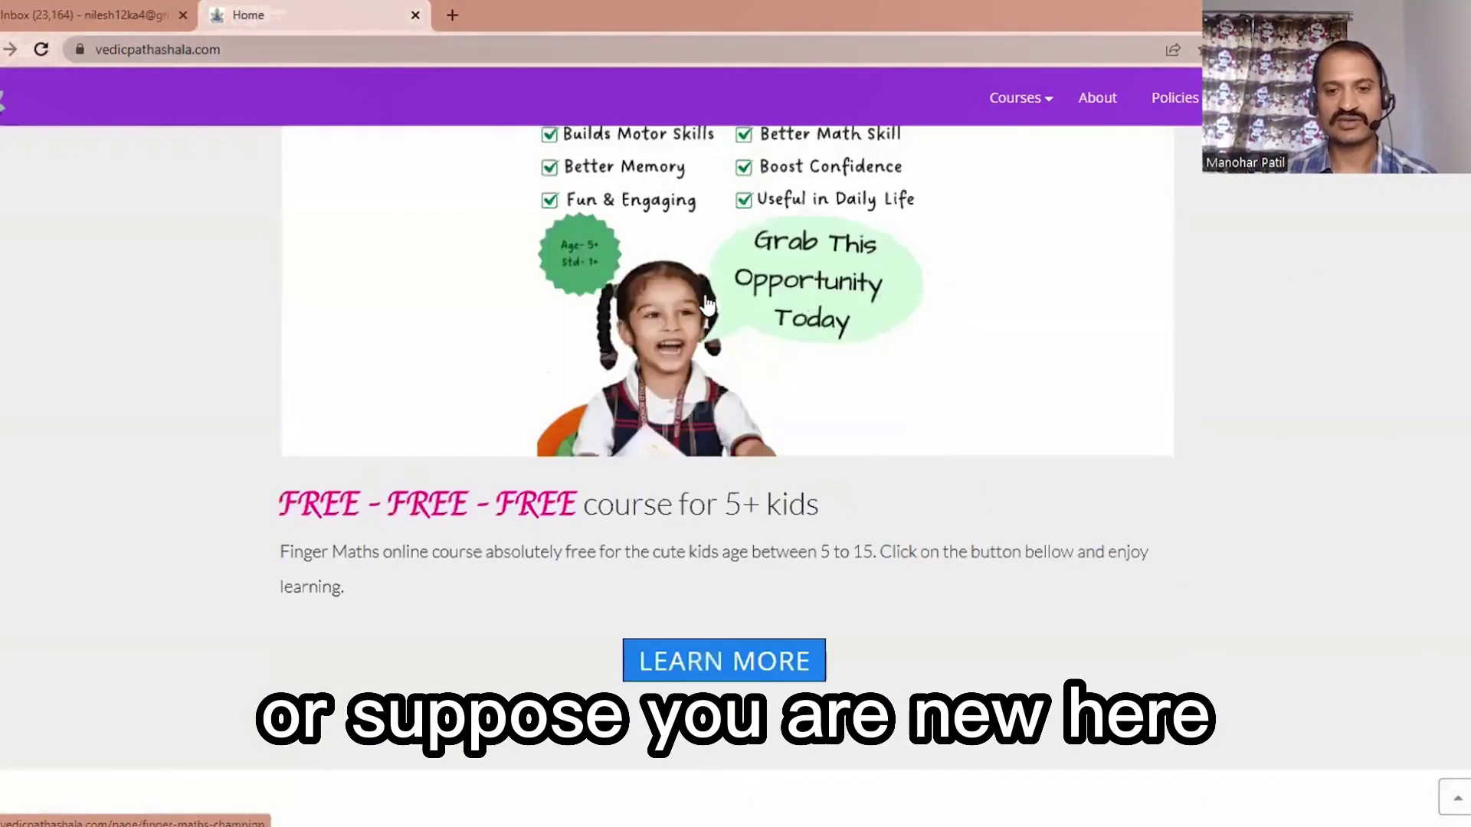
pyautogui.scroll(10, 706, 304)
pyautogui.scroll(8, 706, 335)
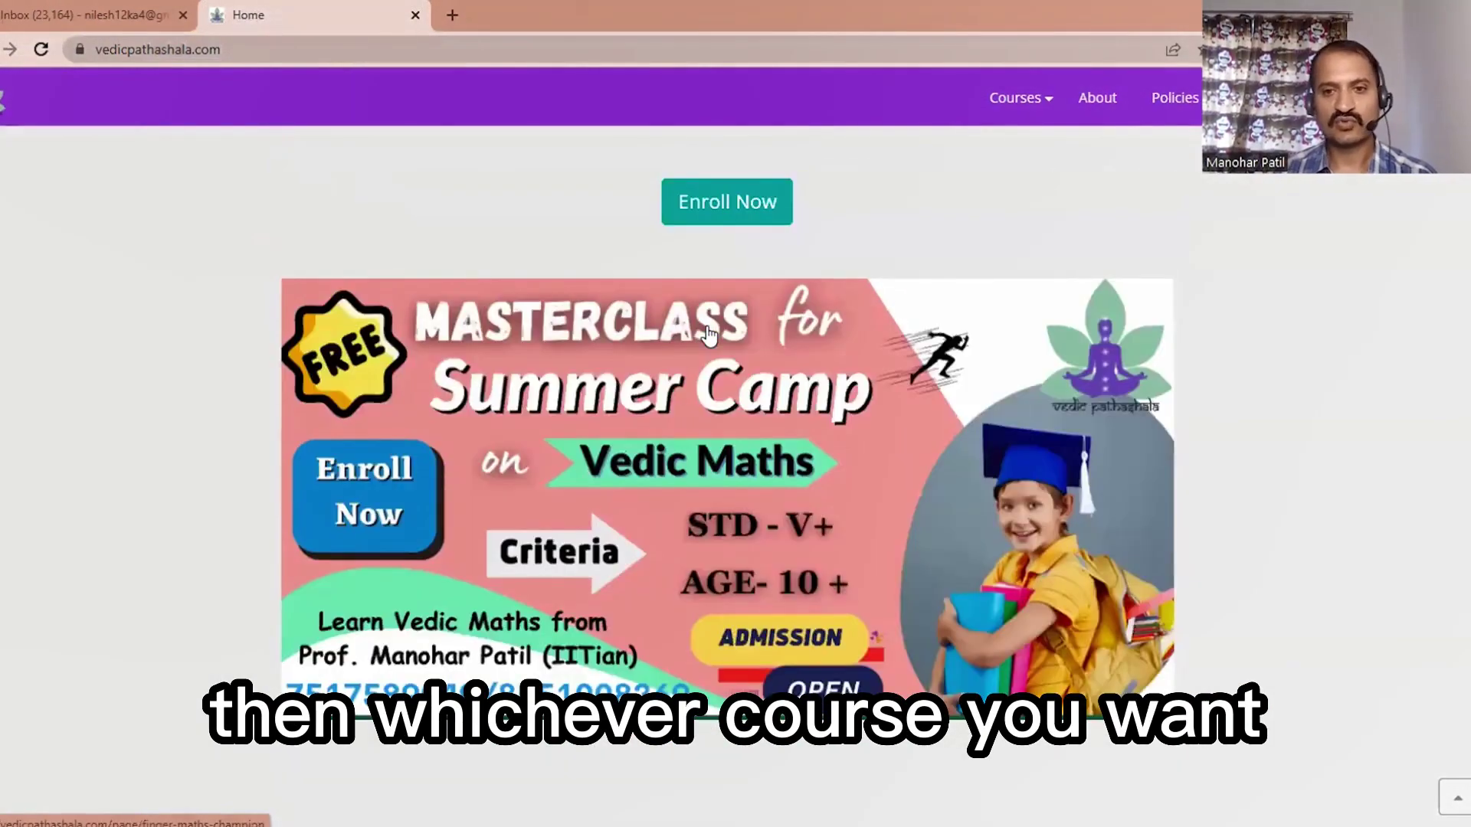
pyautogui.scroll(-10, 684, 602)
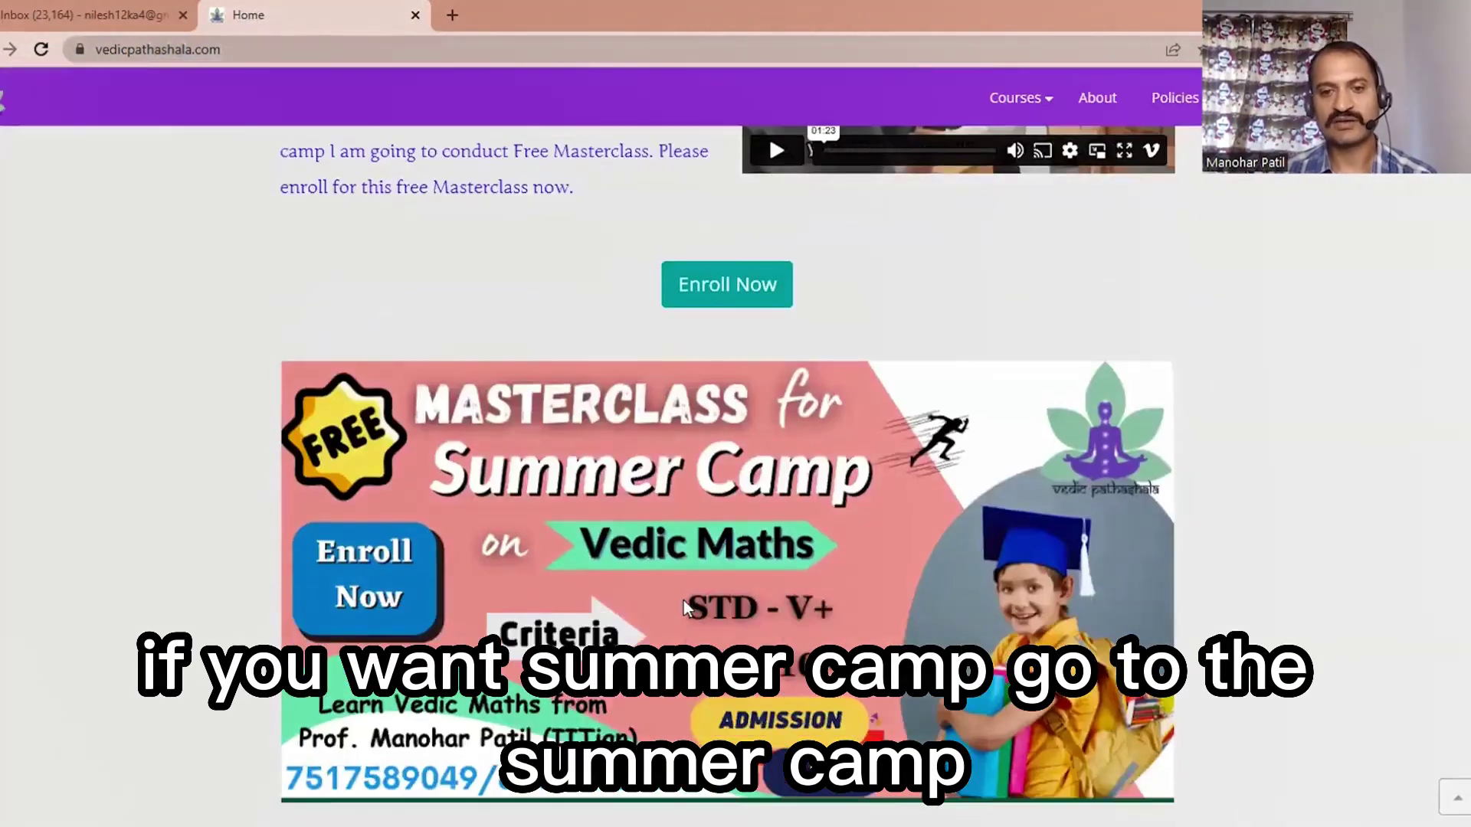
pyautogui.scroll(-8, 684, 600)
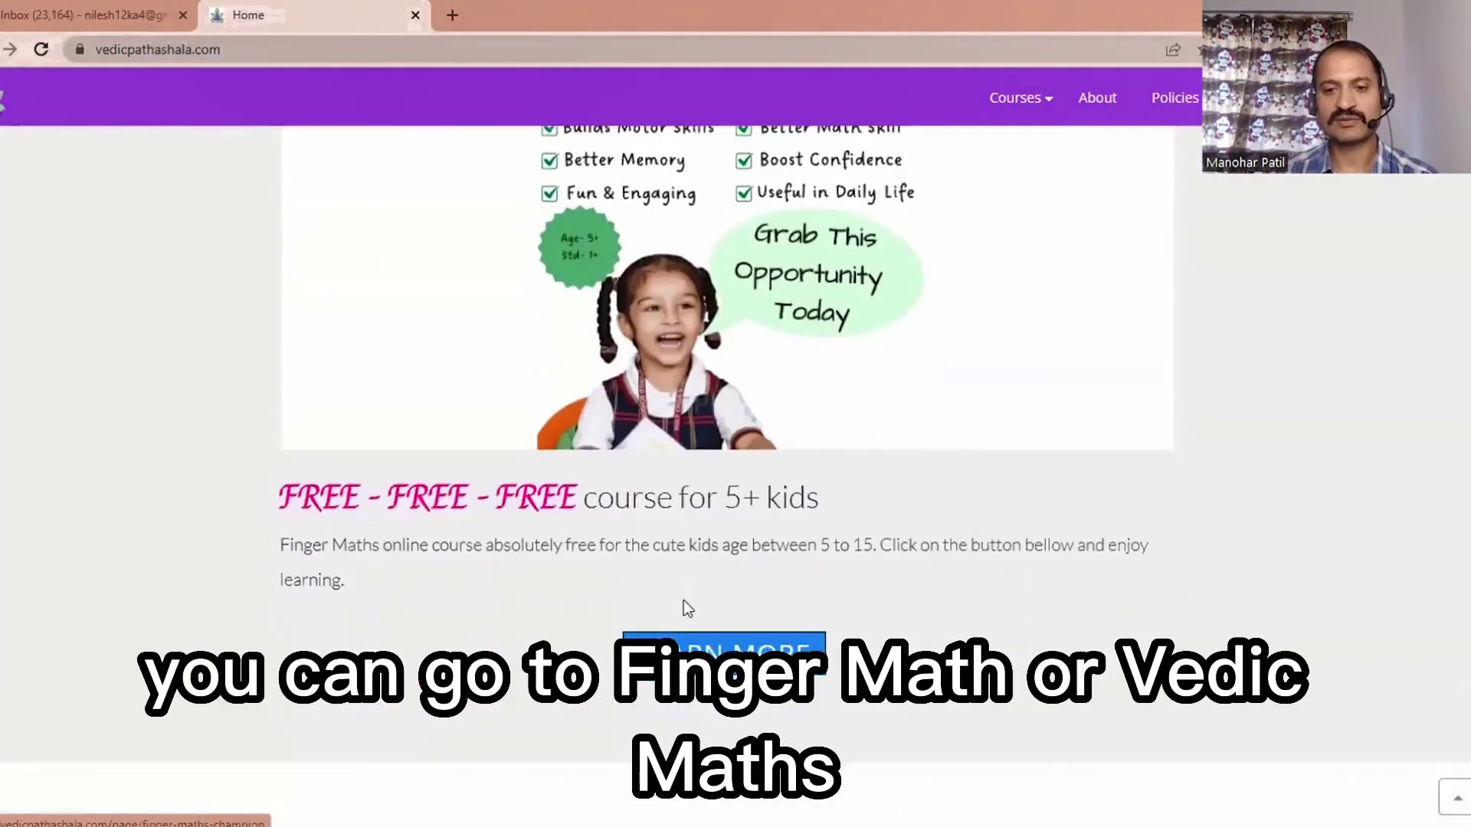
pyautogui.scroll(4, 684, 601)
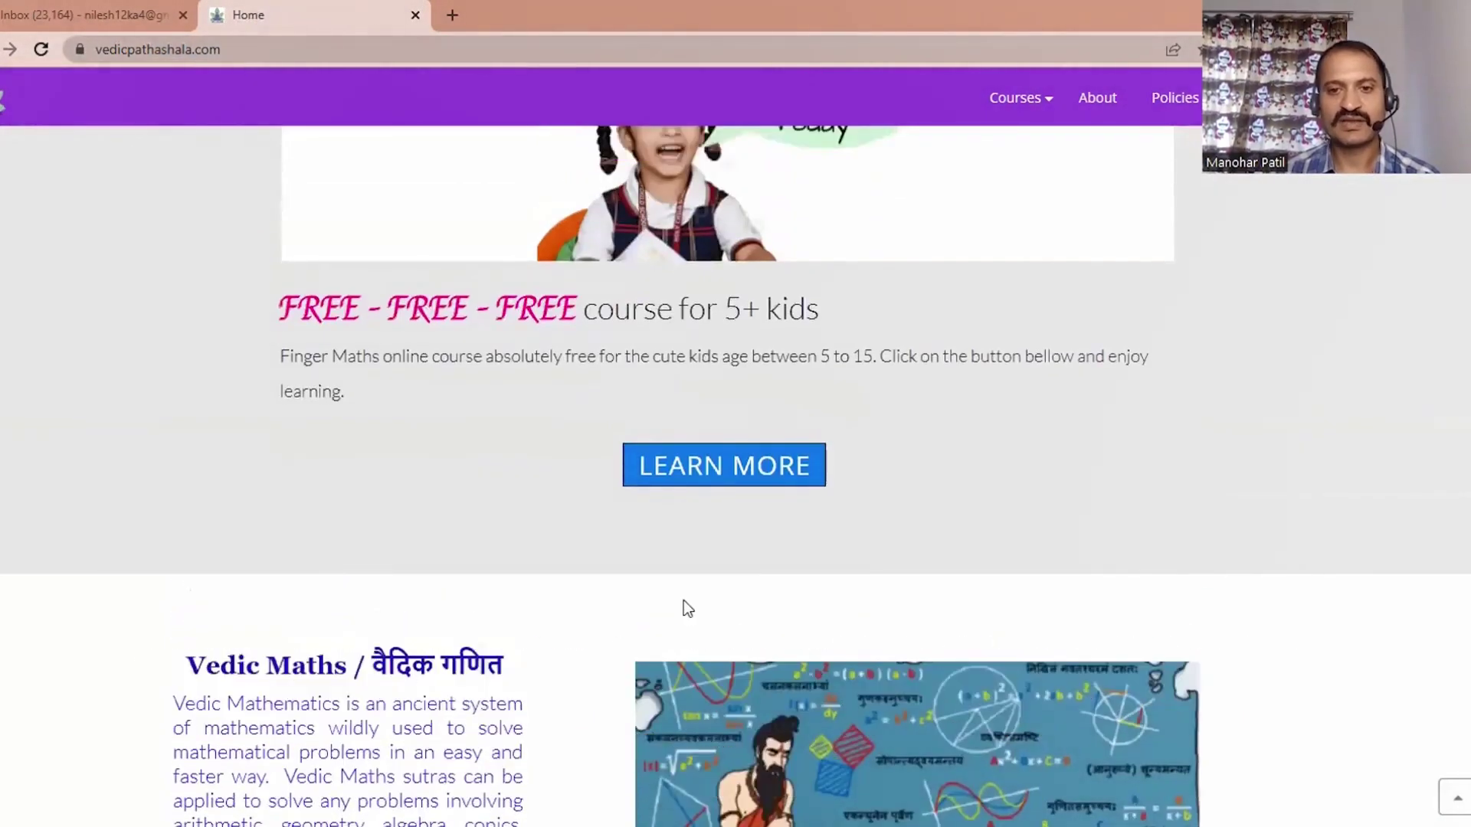
pyautogui.click(683, 602)
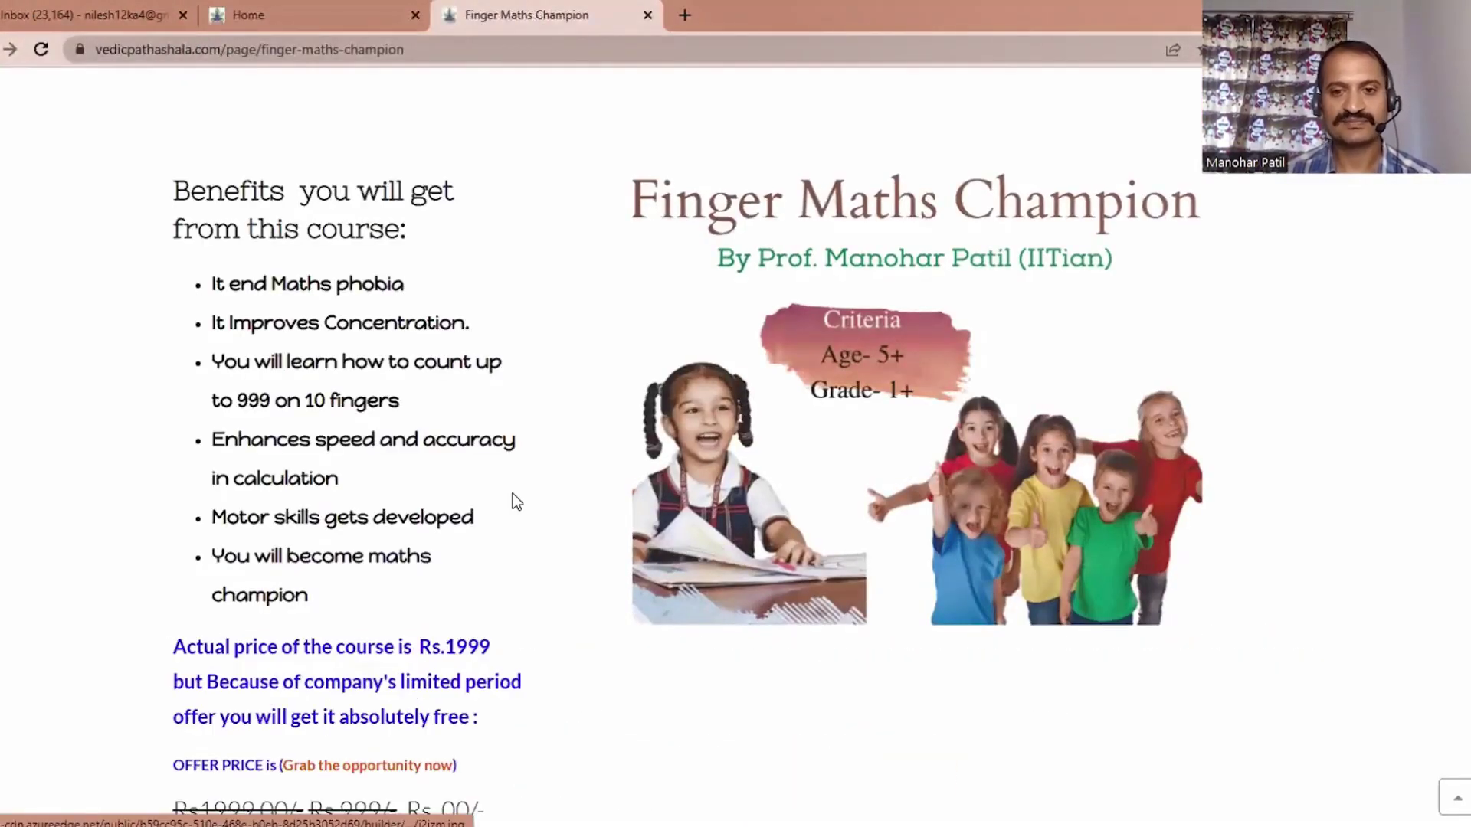
# Step: Scroll the Finger Maths Champion page and start enrolment with Enroll Now
pyautogui.scroll(-5, 516, 503)
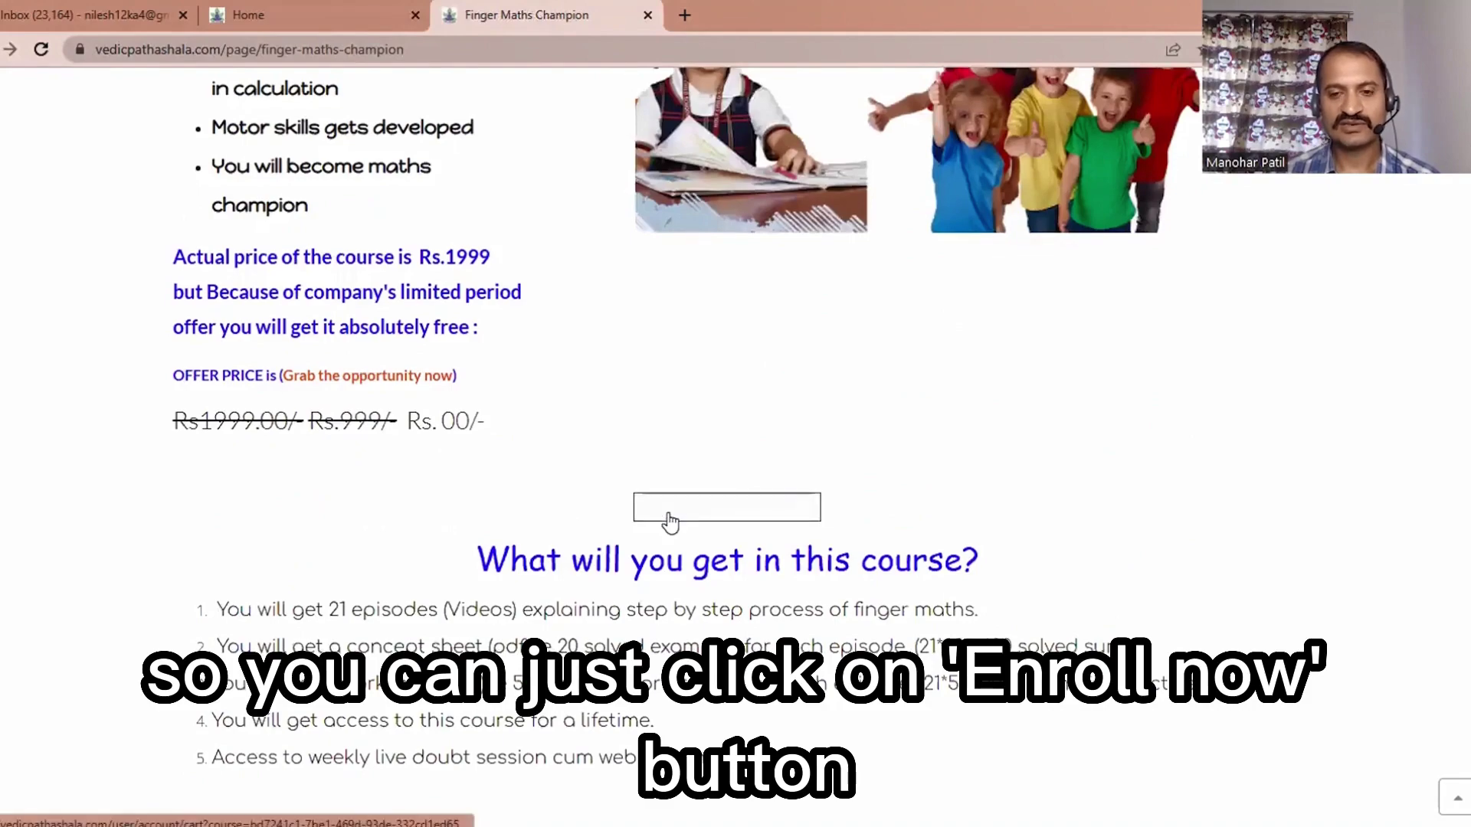
pyautogui.scroll(-5, 669, 521)
pyautogui.scroll(-5, 800, 372)
pyautogui.scroll(-10, 798, 374)
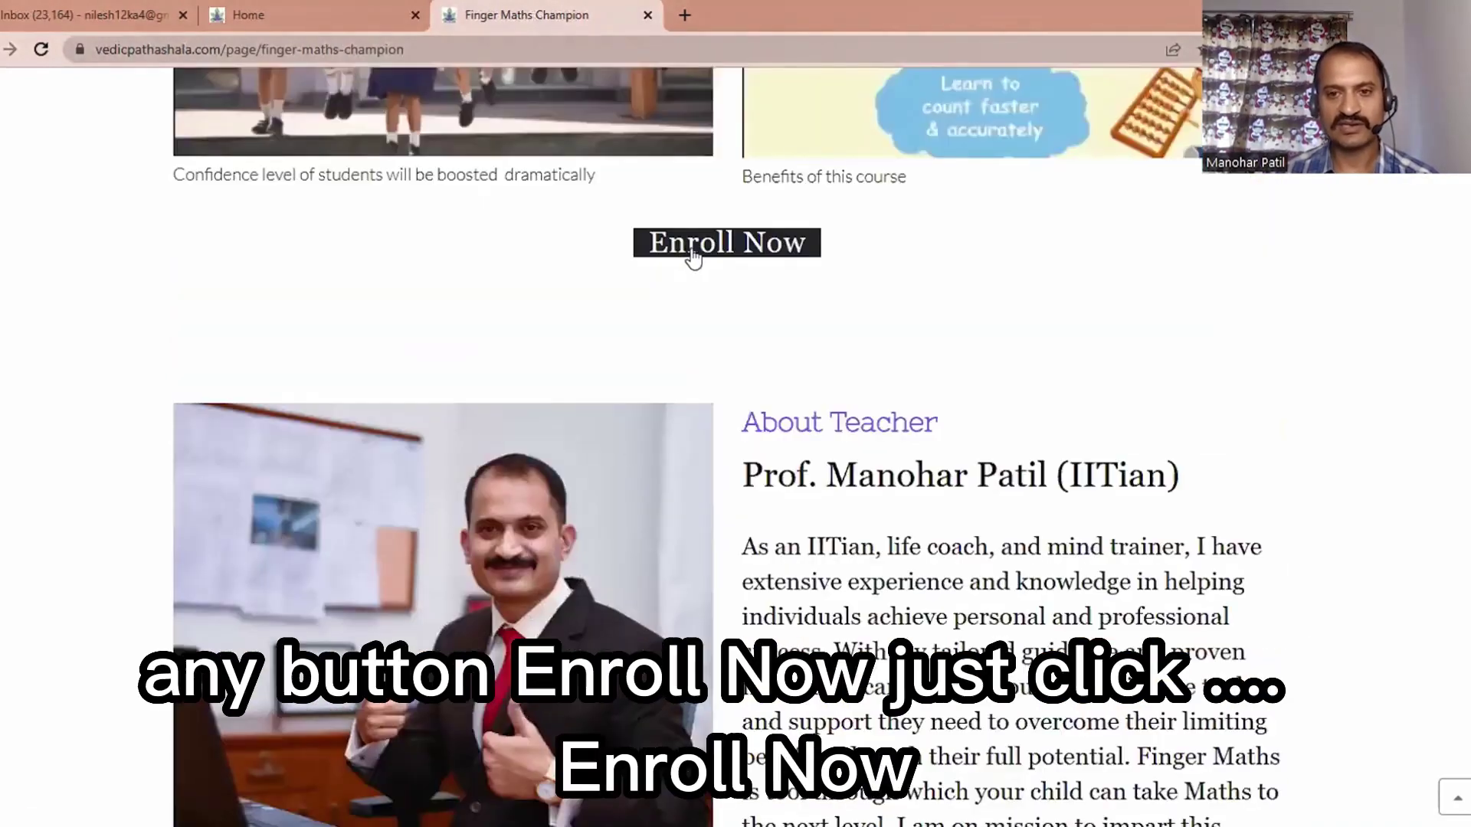
pyautogui.scroll(-3, 740, 353)
pyautogui.click(734, 337)
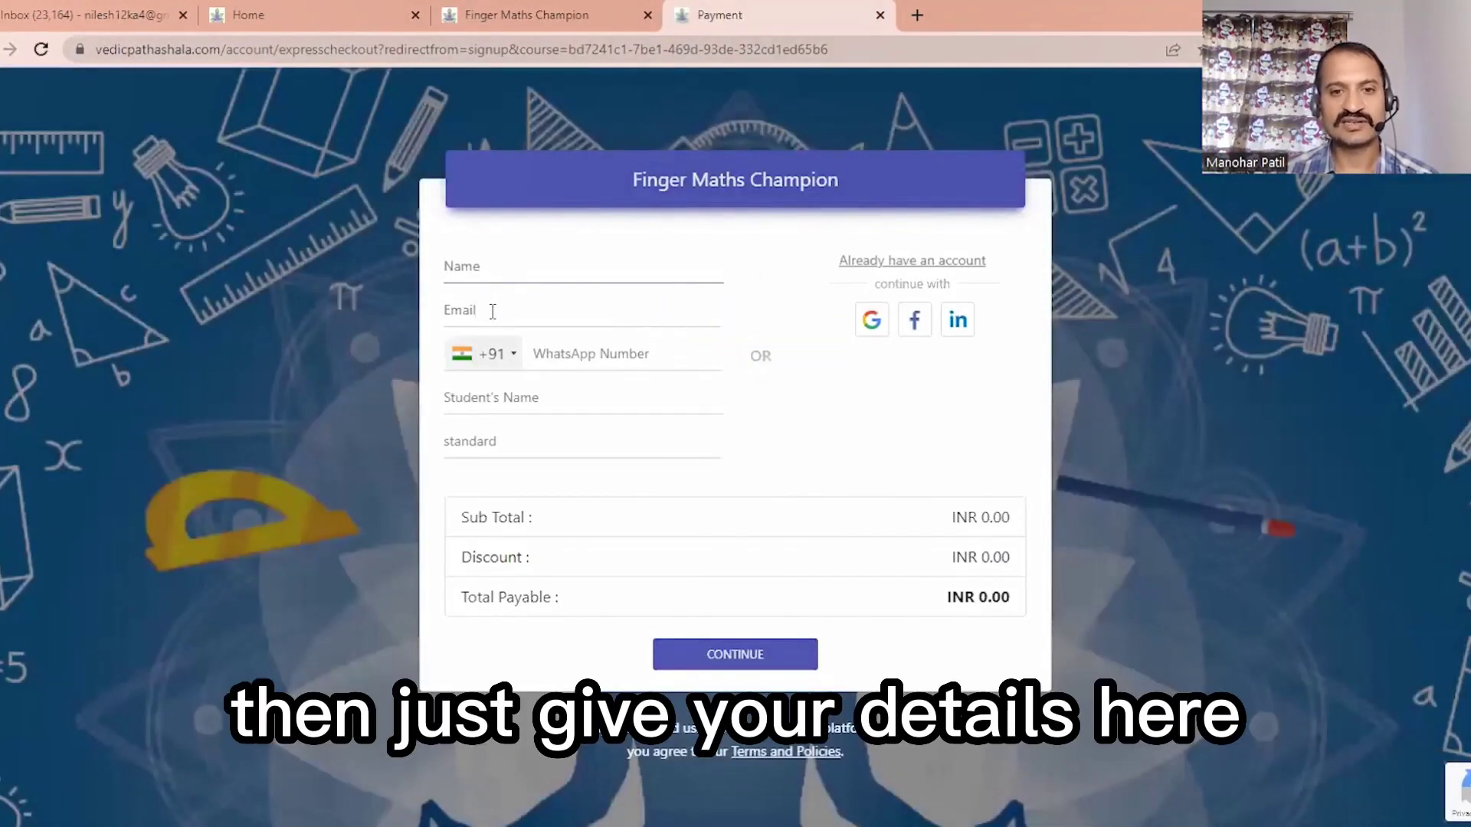
# Step: Enter the parent's name, e-mail address and WhatsApp number in the enrolment form
pyautogui.click(484, 265)
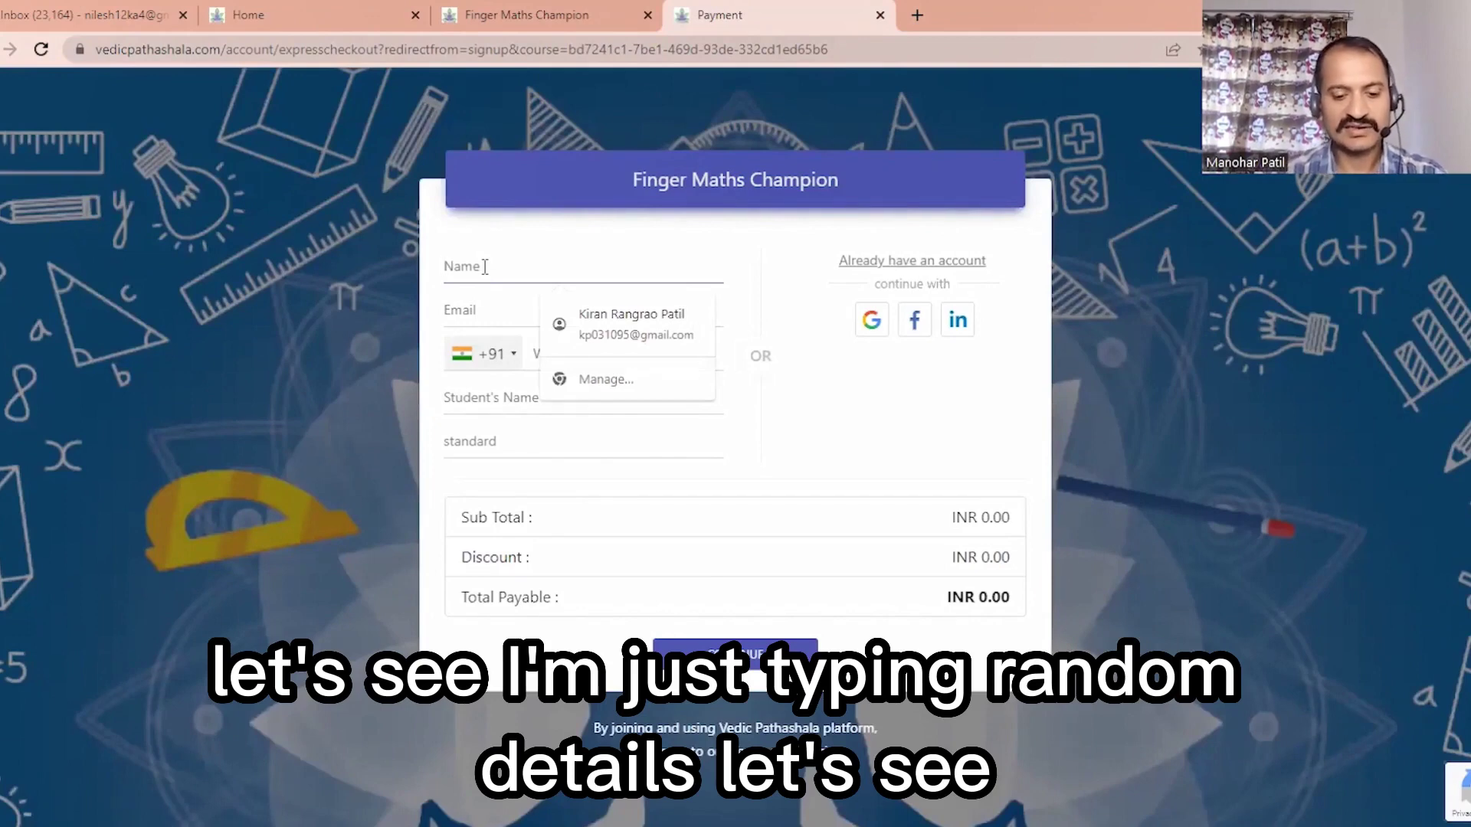
pyautogui.write('Ojas')
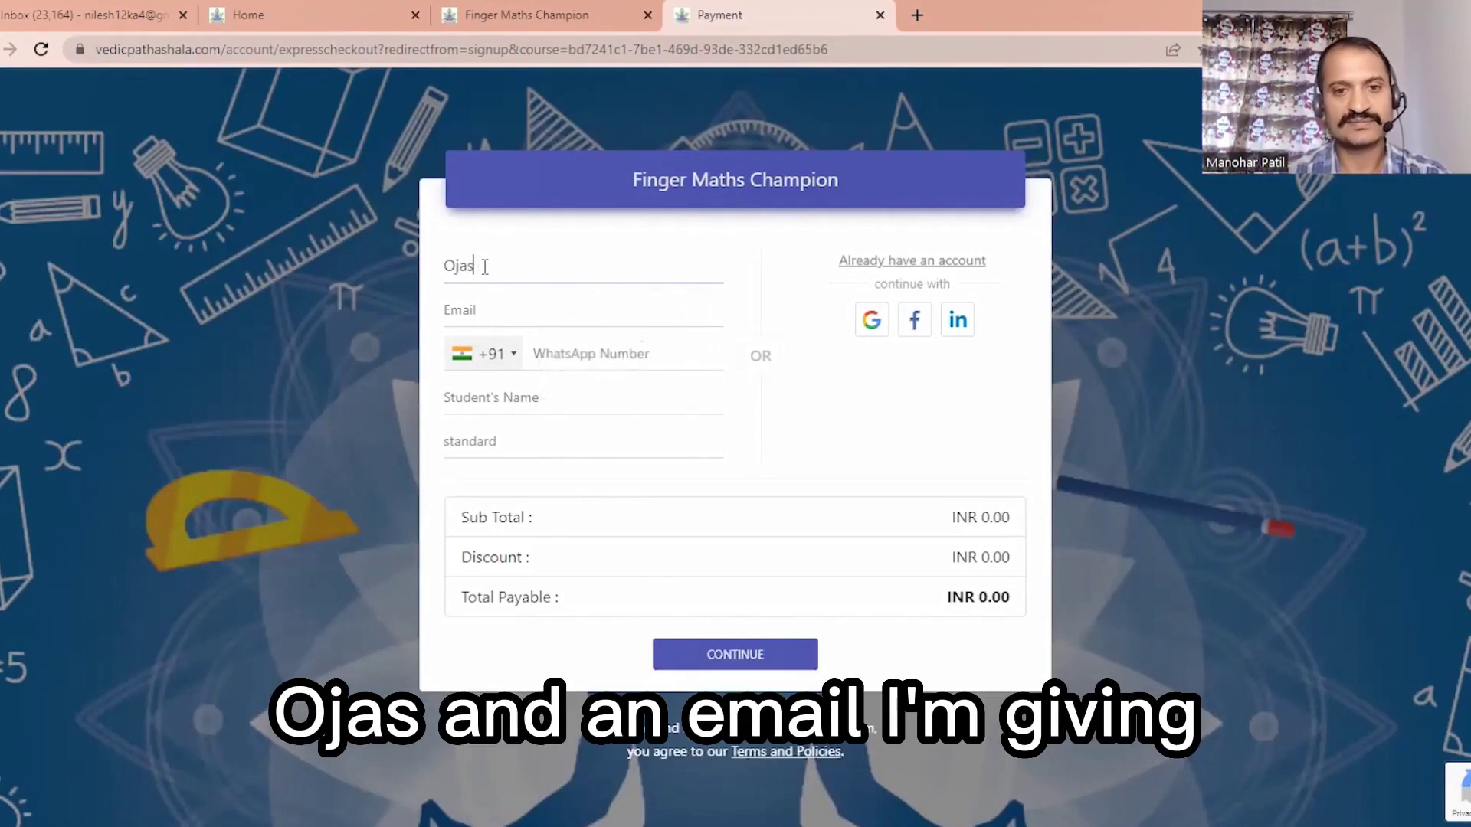
pyautogui.click(495, 306)
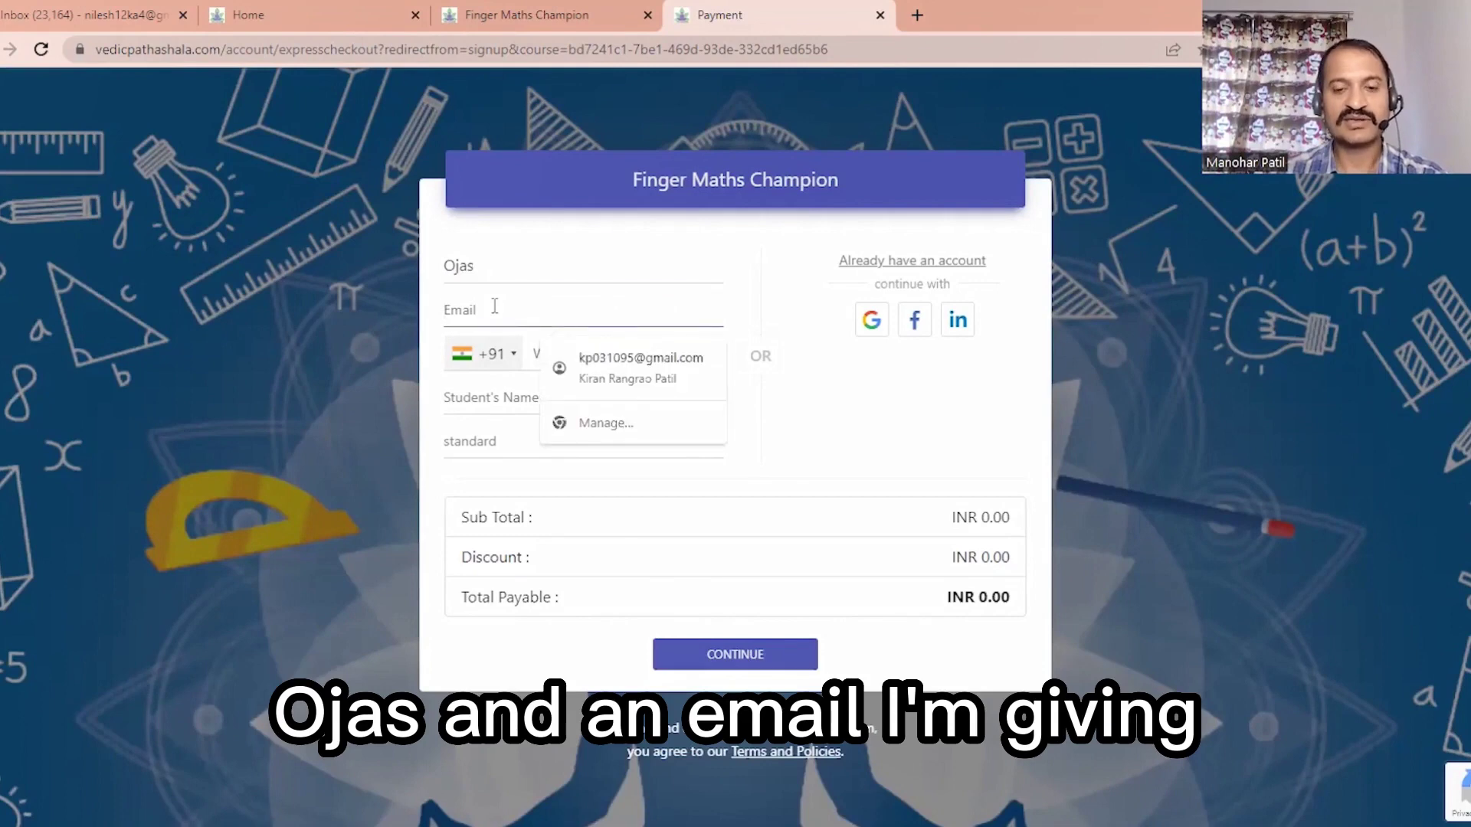
pyautogui.click(592, 352)
# Step: Replace the Name with the parent's correct name, then add the student's name and standard 6
pyautogui.doubleClick(505, 267)
pyautogui.press('BackSpace')
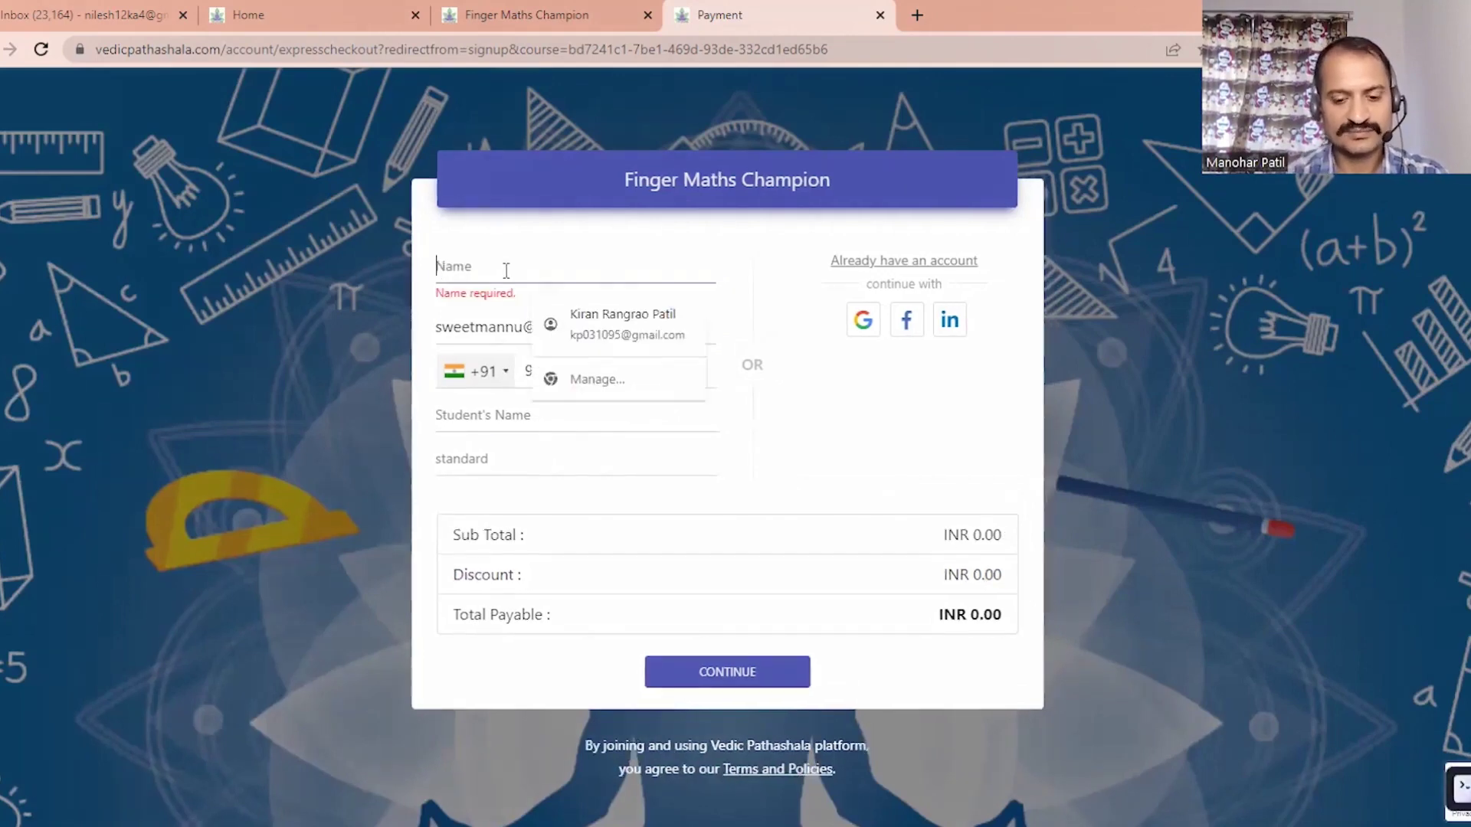
pyautogui.write('Manohar')
pyautogui.click(583, 400)
pyautogui.write('Ojas')
pyautogui.click(598, 434)
pyautogui.write('1')
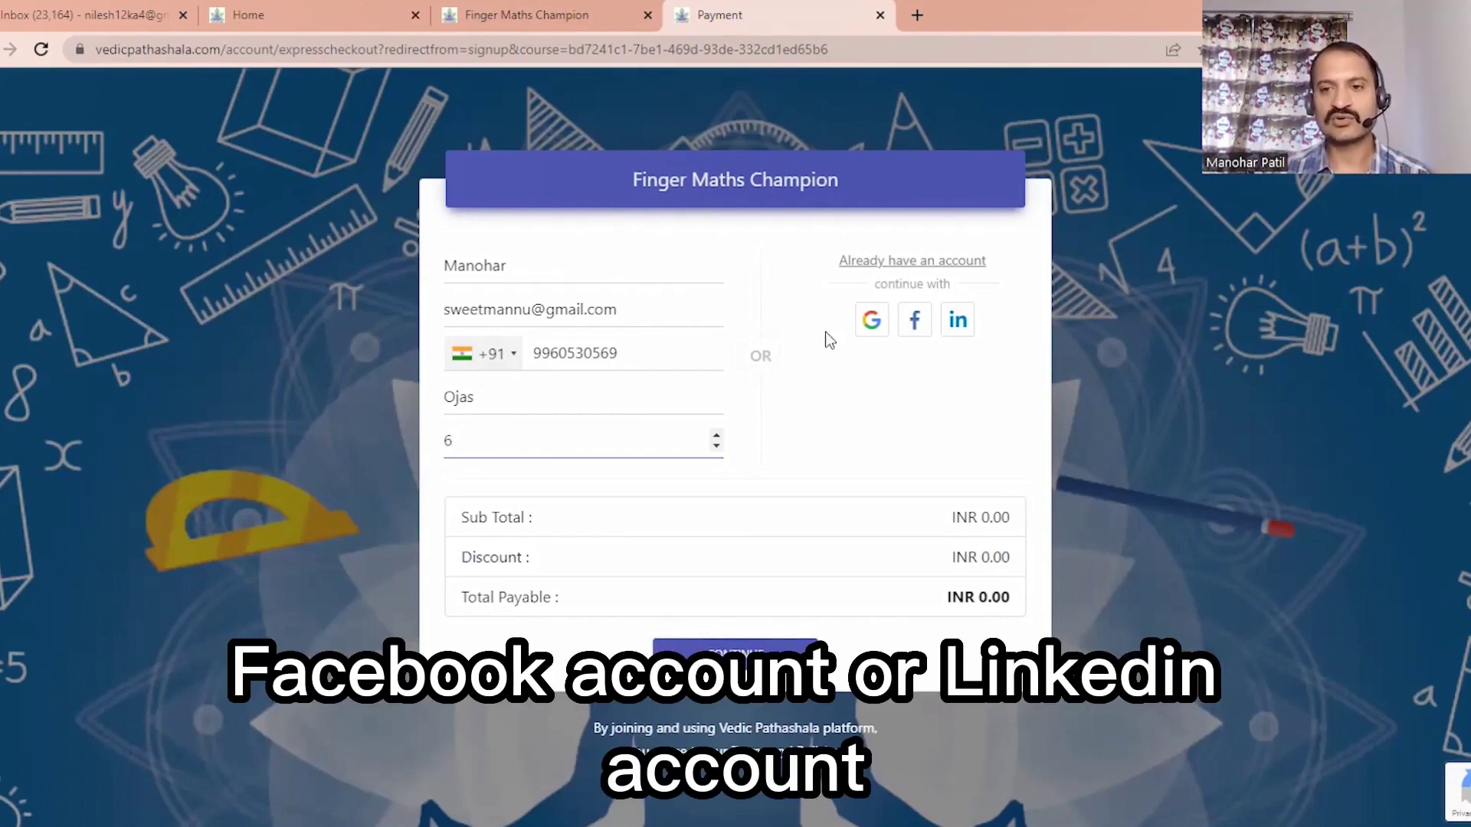
# Step: Submit the INR 0.00 enrolment, confirm Finger Maths Champion under My Content, and close the welcome tab
pyautogui.click(923, 371)
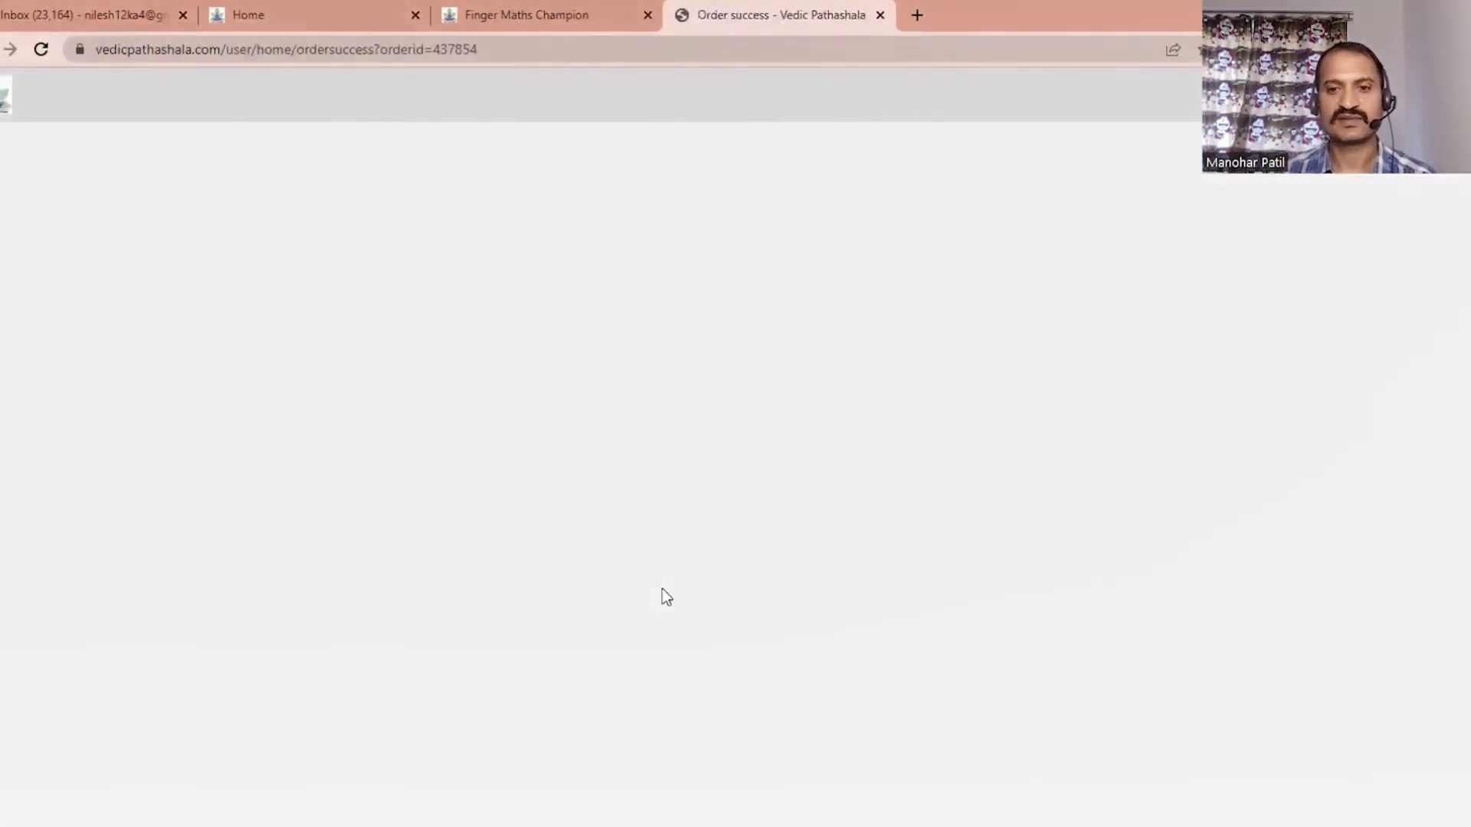
pyautogui.scroll(-5, 662, 596)
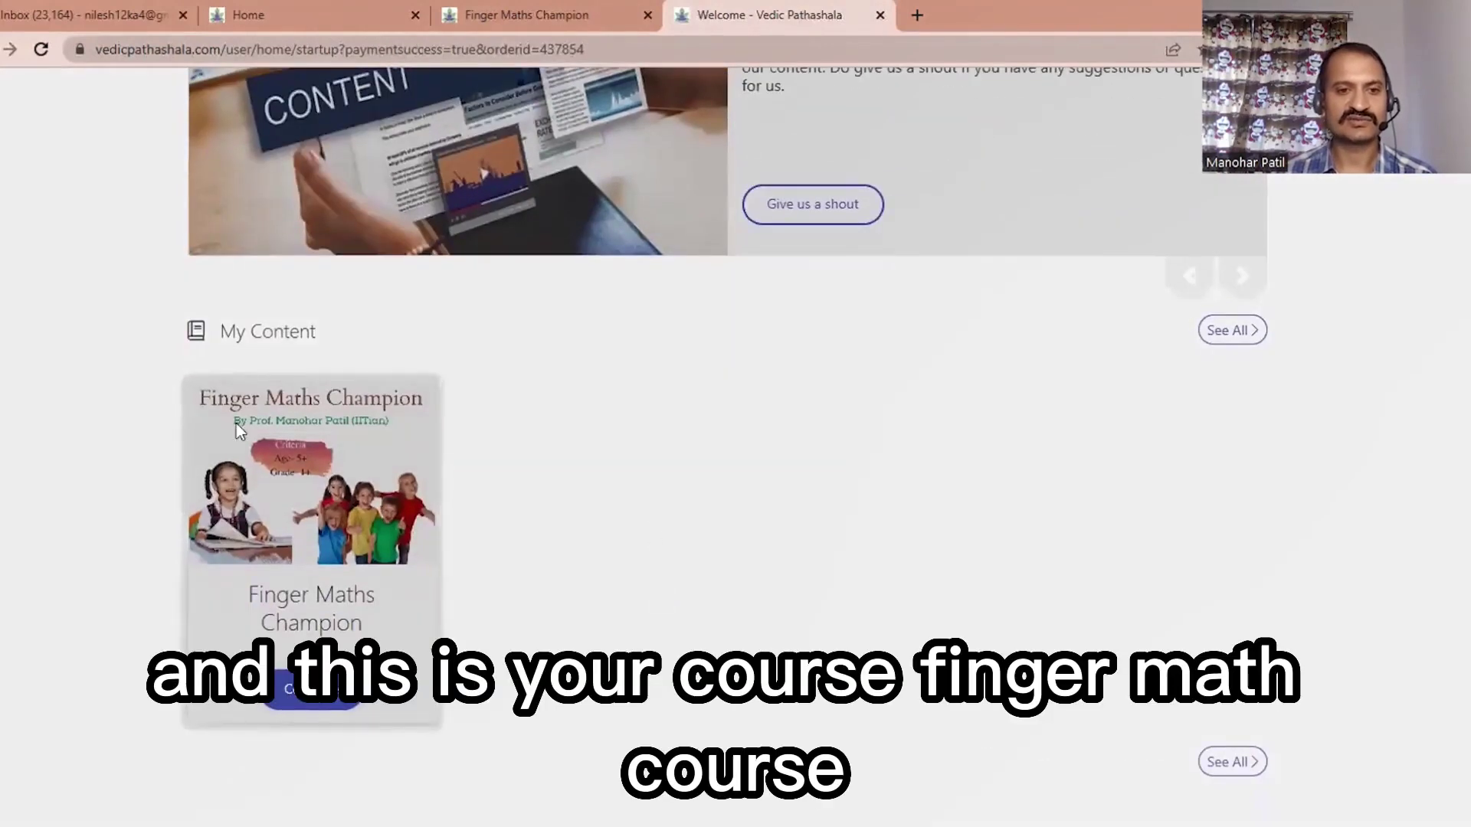
pyautogui.hotkey('ctrl', 'w')
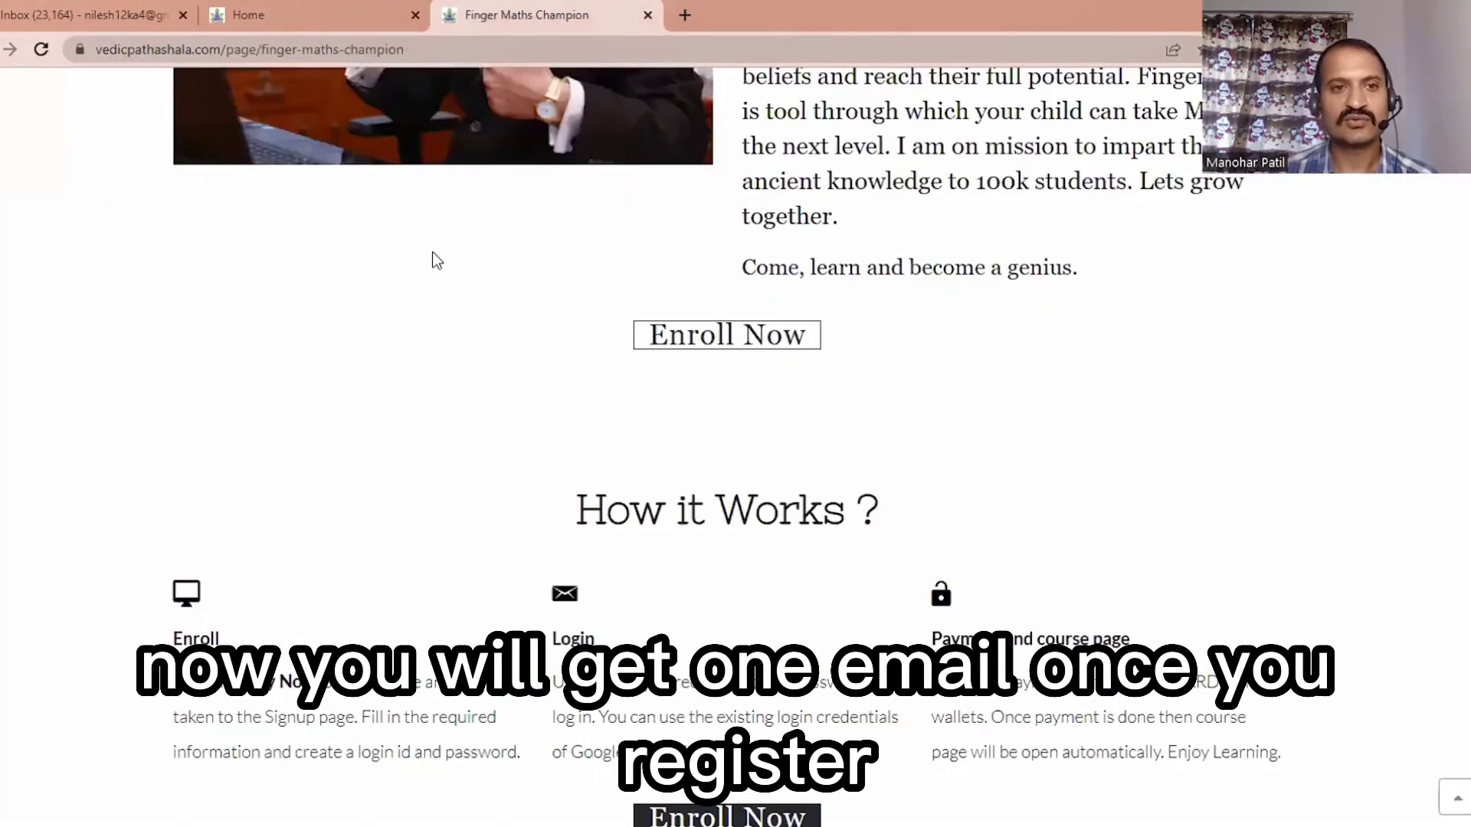
pyautogui.click(685, 15)
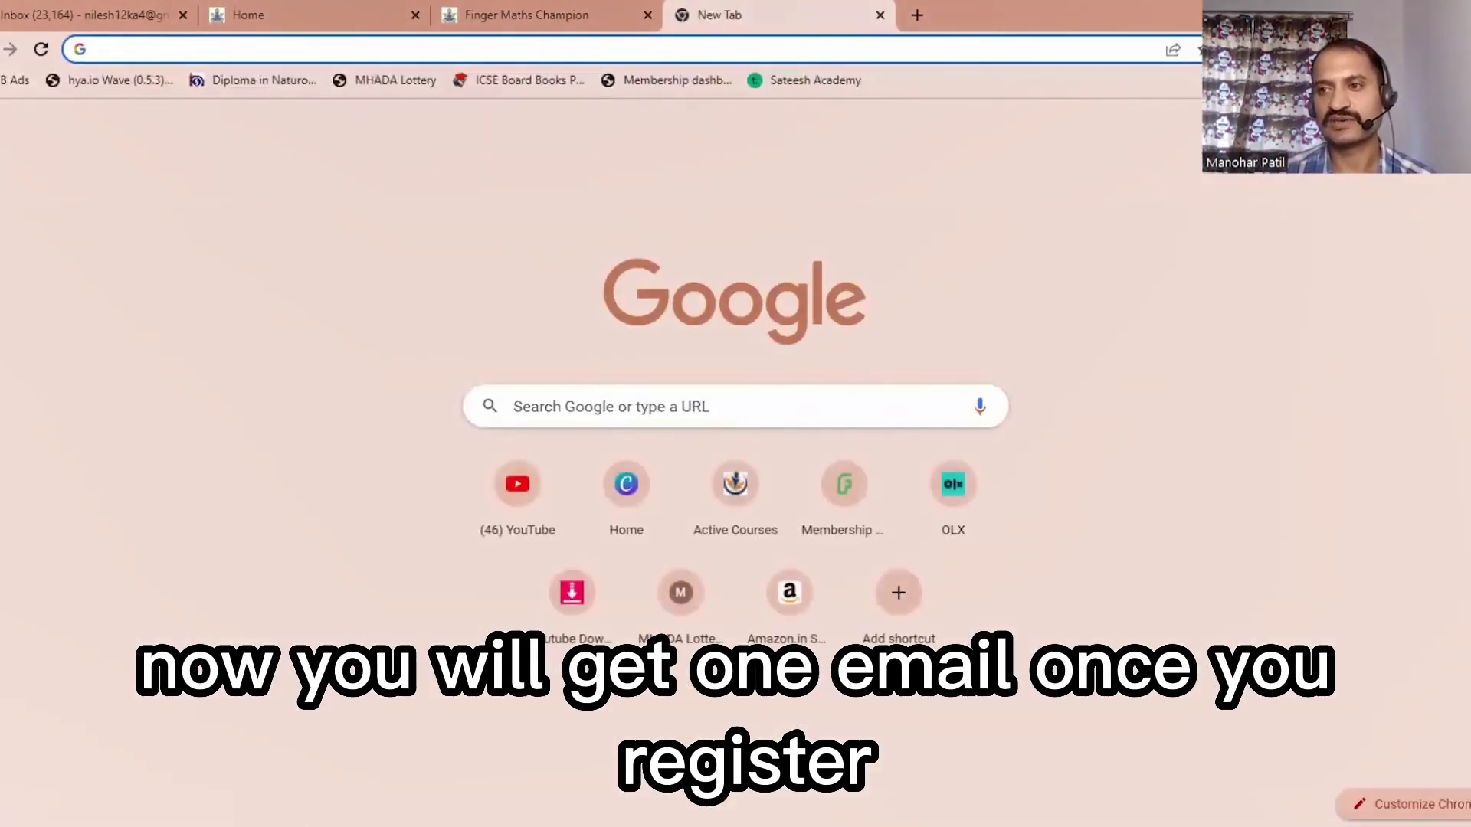
# Step: Go to the Gmail inbox and open the Vedic Pathashala account activation email
pyautogui.click(1349, 114)
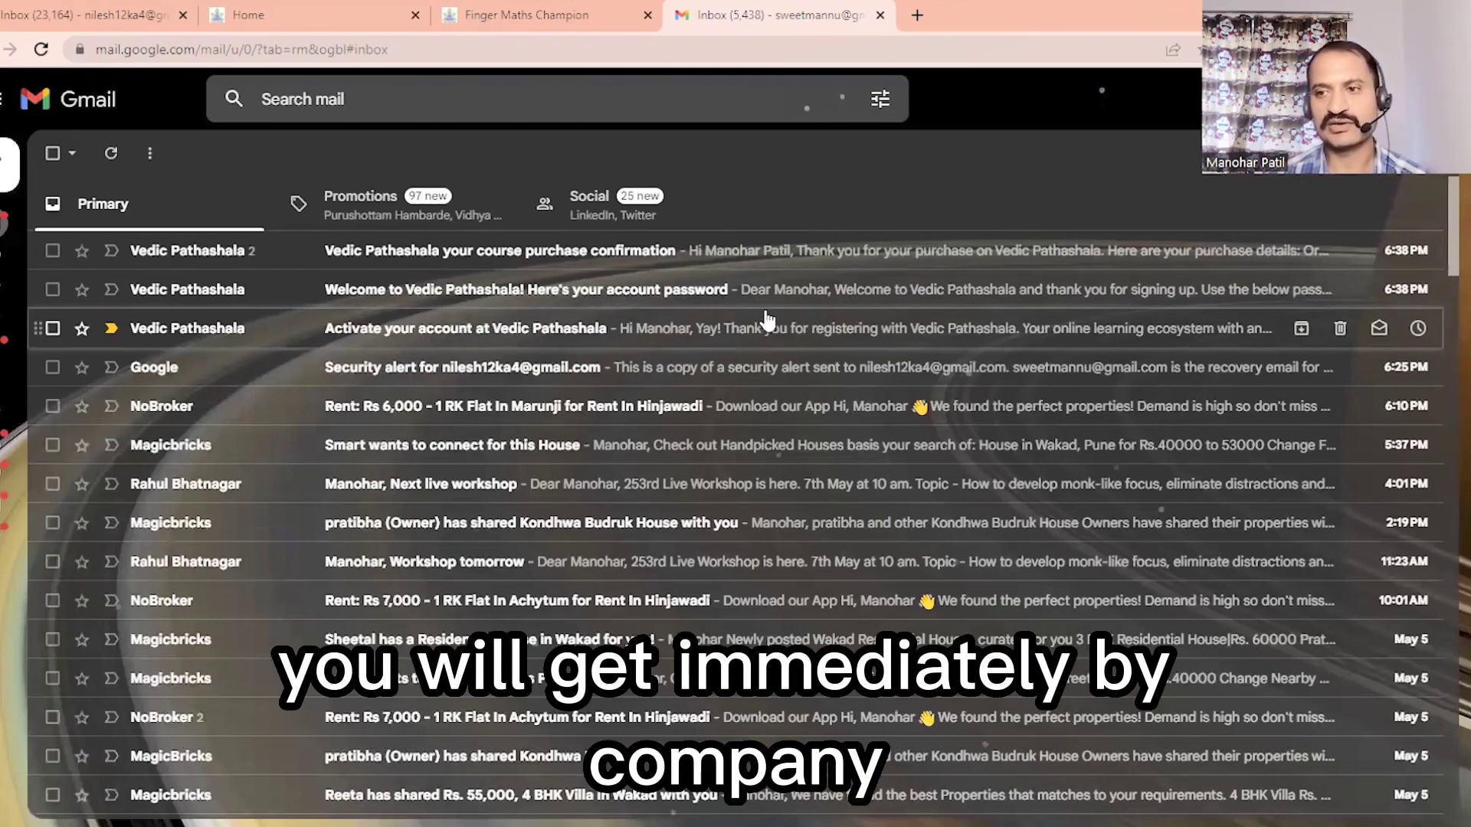
pyautogui.click(478, 337)
# Step: Activate the Vedic Pathashala account from the email, close the confirmation tab and return to the inbox
pyautogui.scroll(-2, 457, 360)
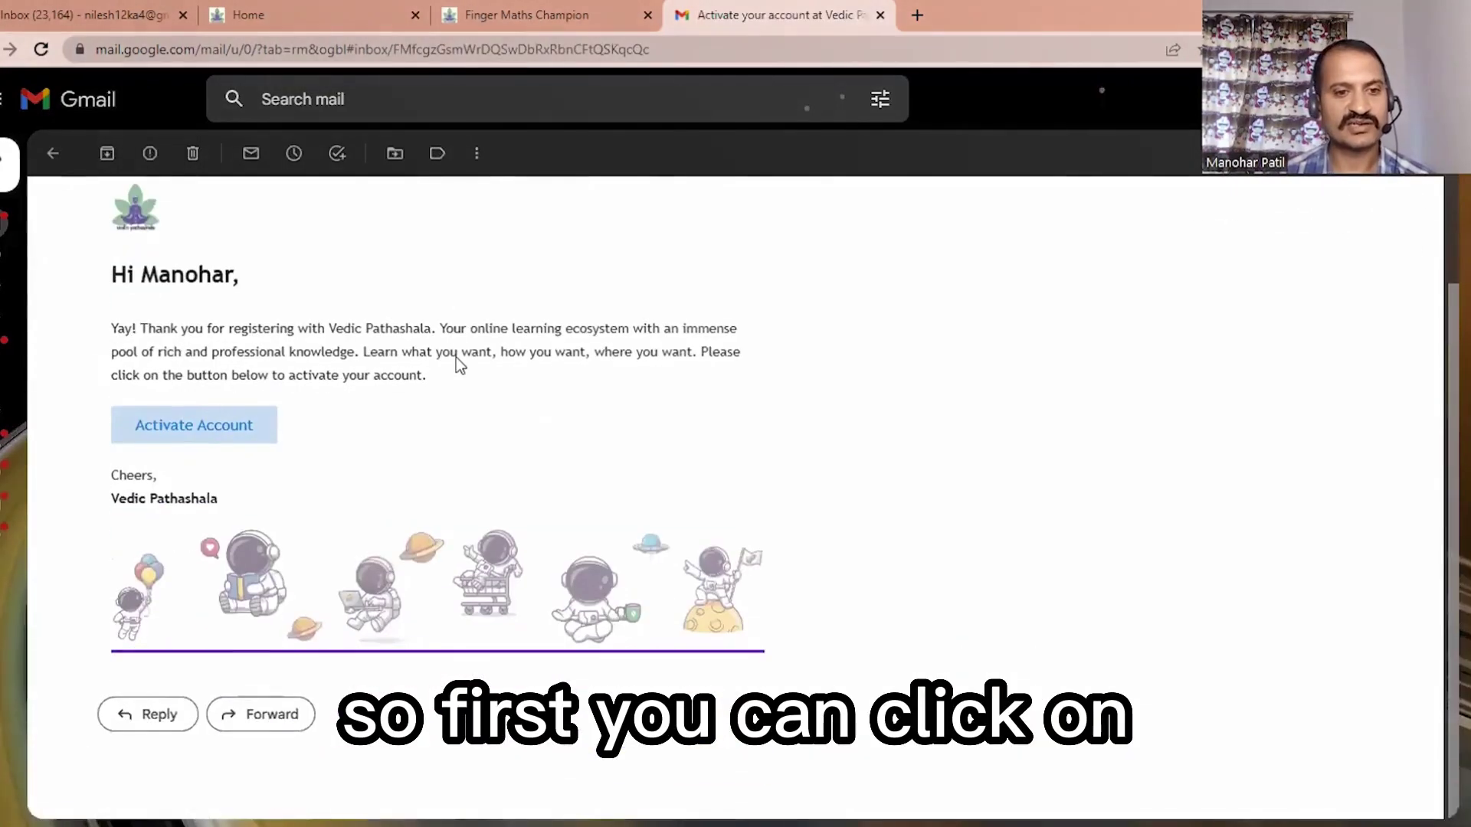
pyautogui.click(221, 425)
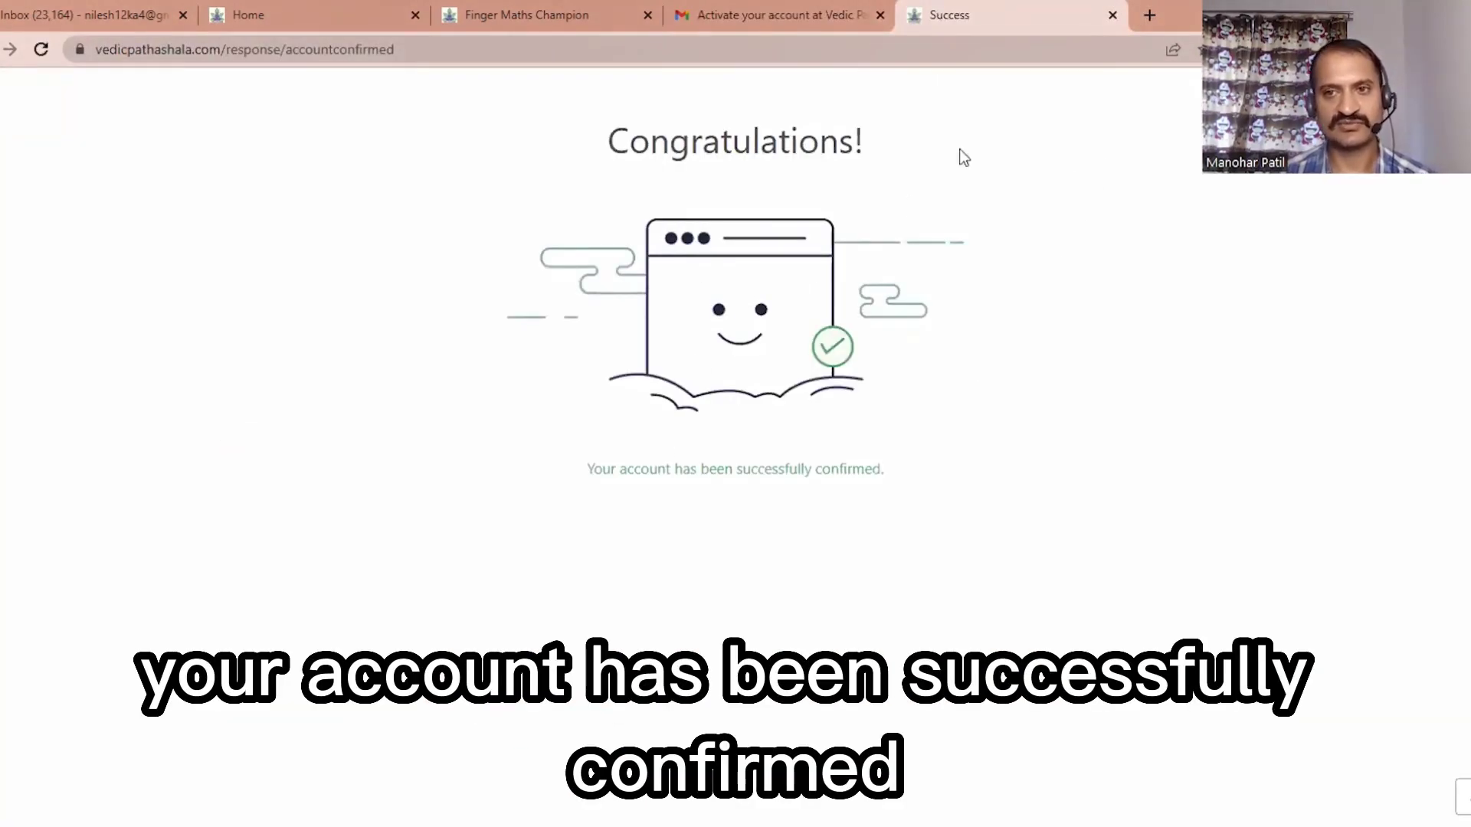
pyautogui.click(1113, 16)
pyautogui.scroll(2, 171, 240)
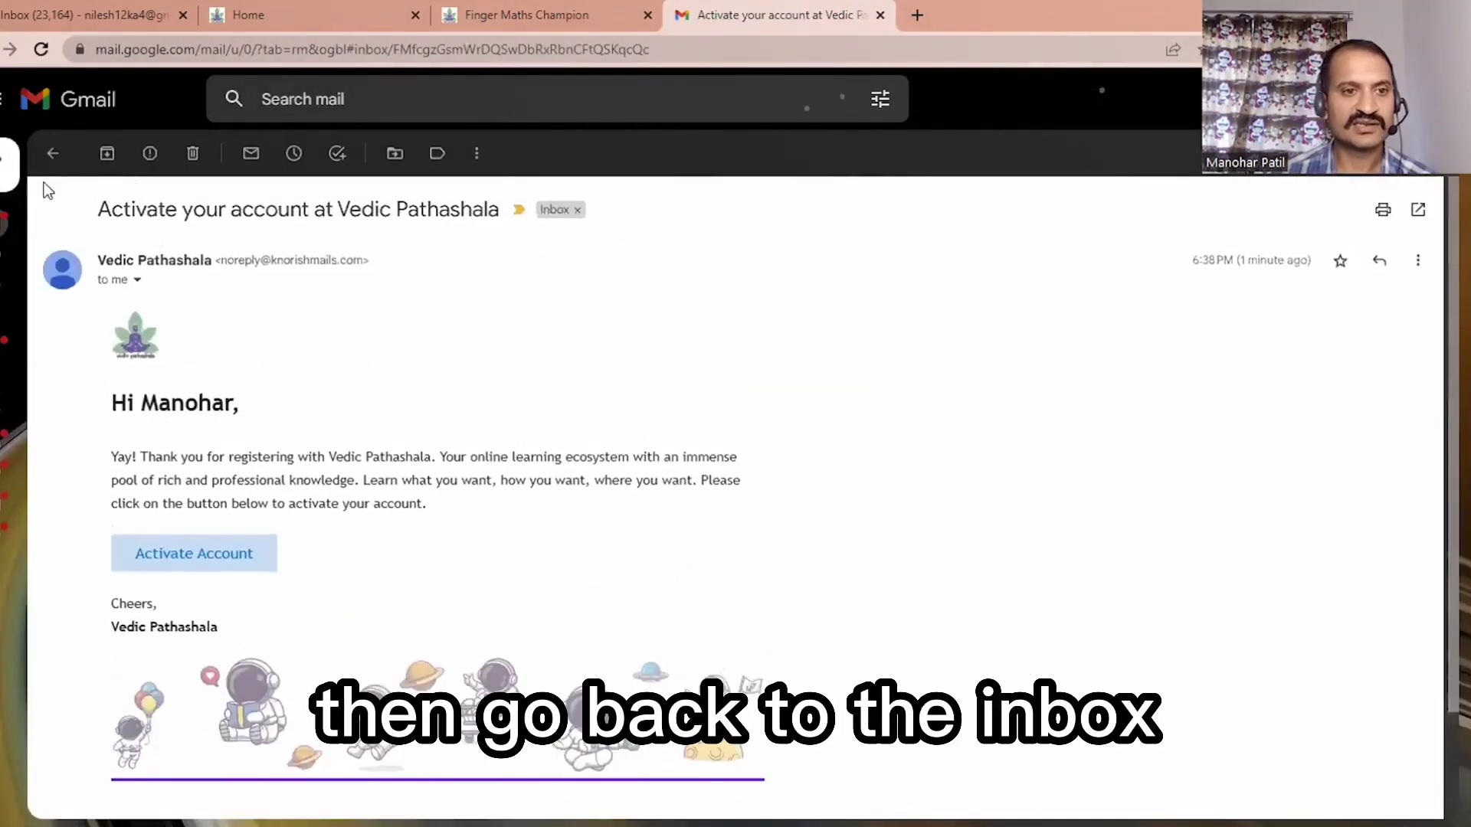
pyautogui.click(66, 157)
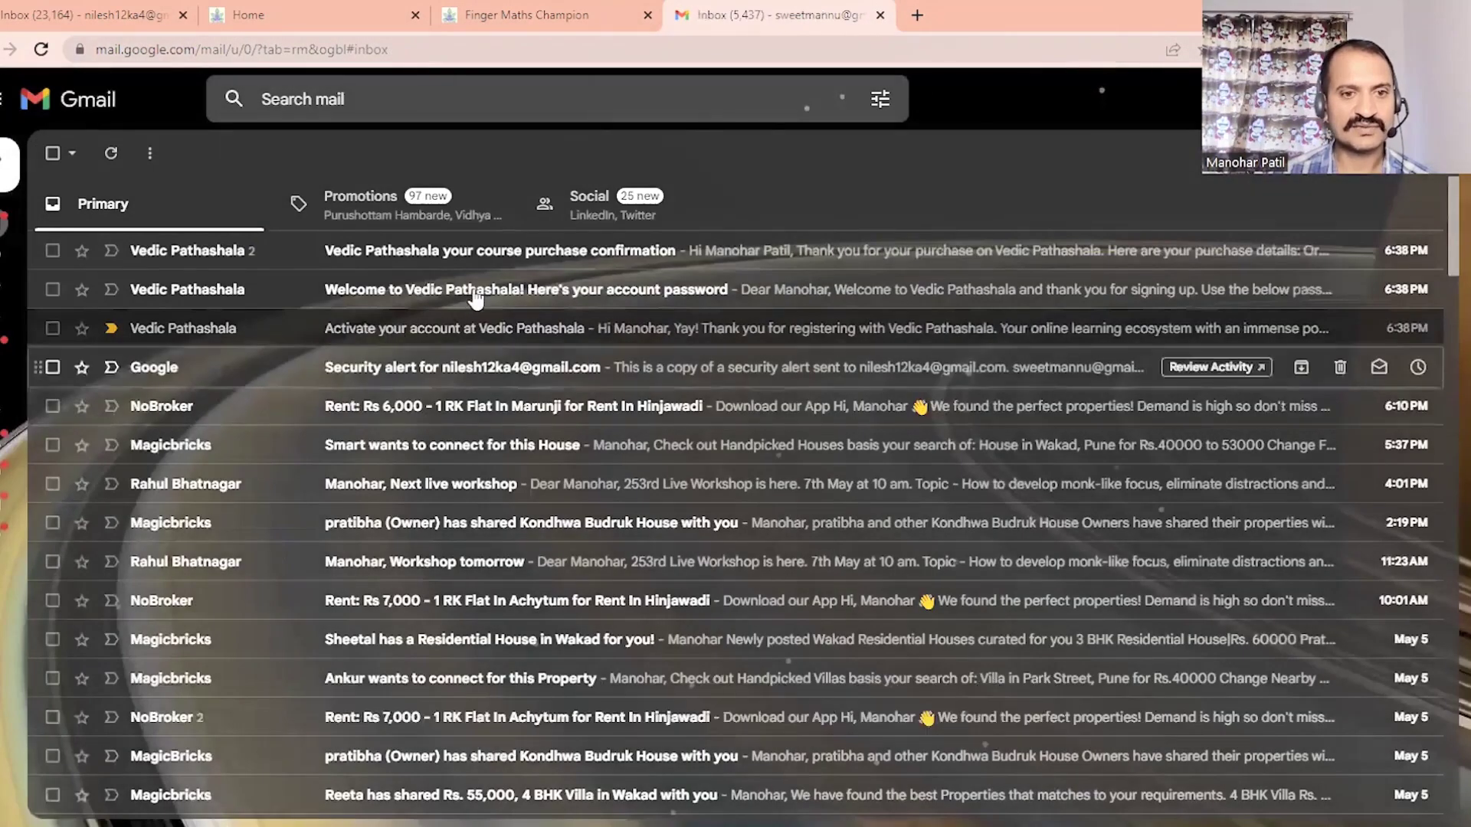
# Step: Open the Welcome email and select the account password shown in it
pyautogui.click(506, 298)
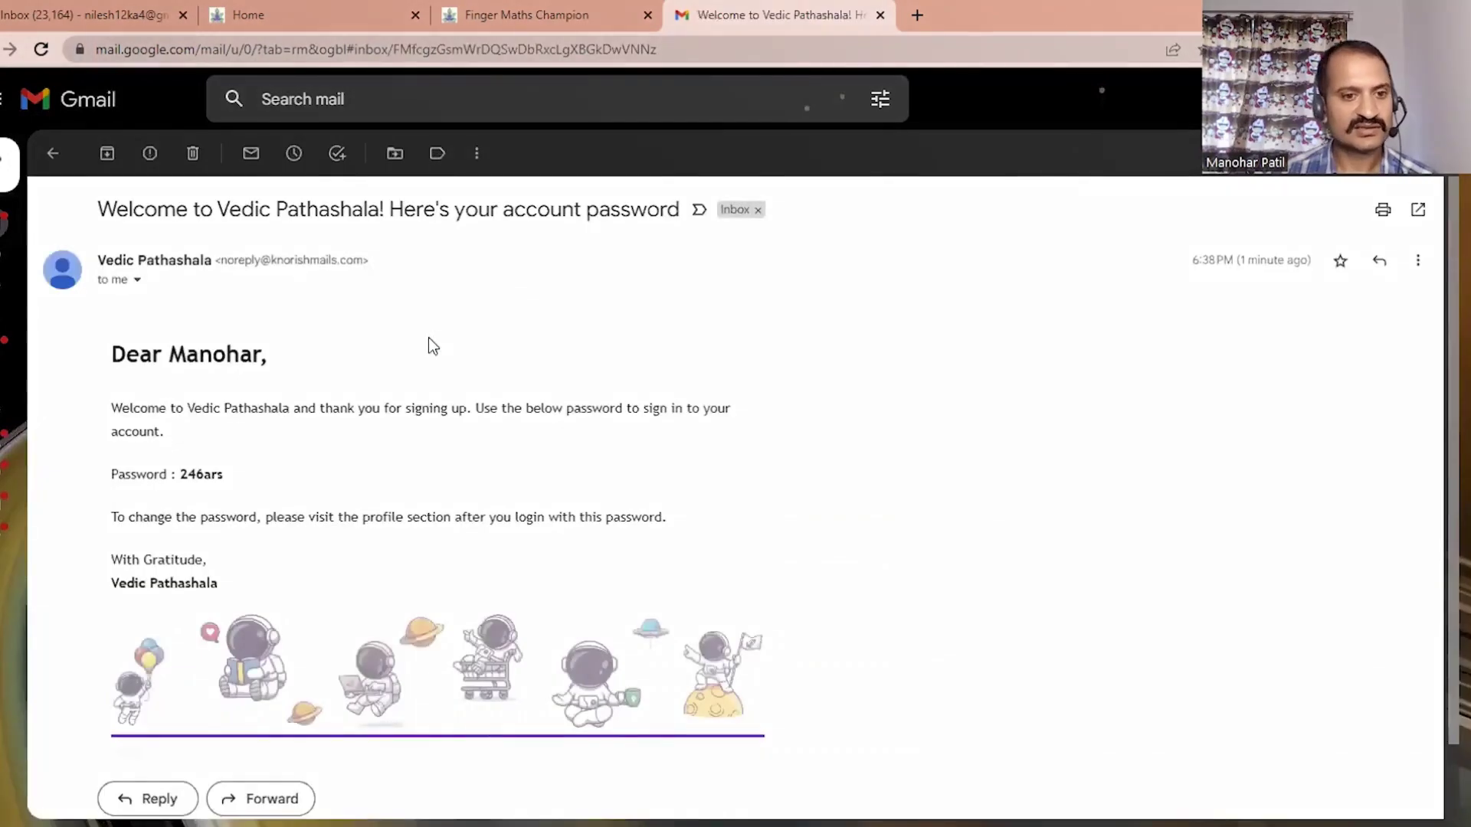
pyautogui.scroll(-1, 345, 368)
pyautogui.moveTo(179, 390); pyautogui.dragTo(238, 397)
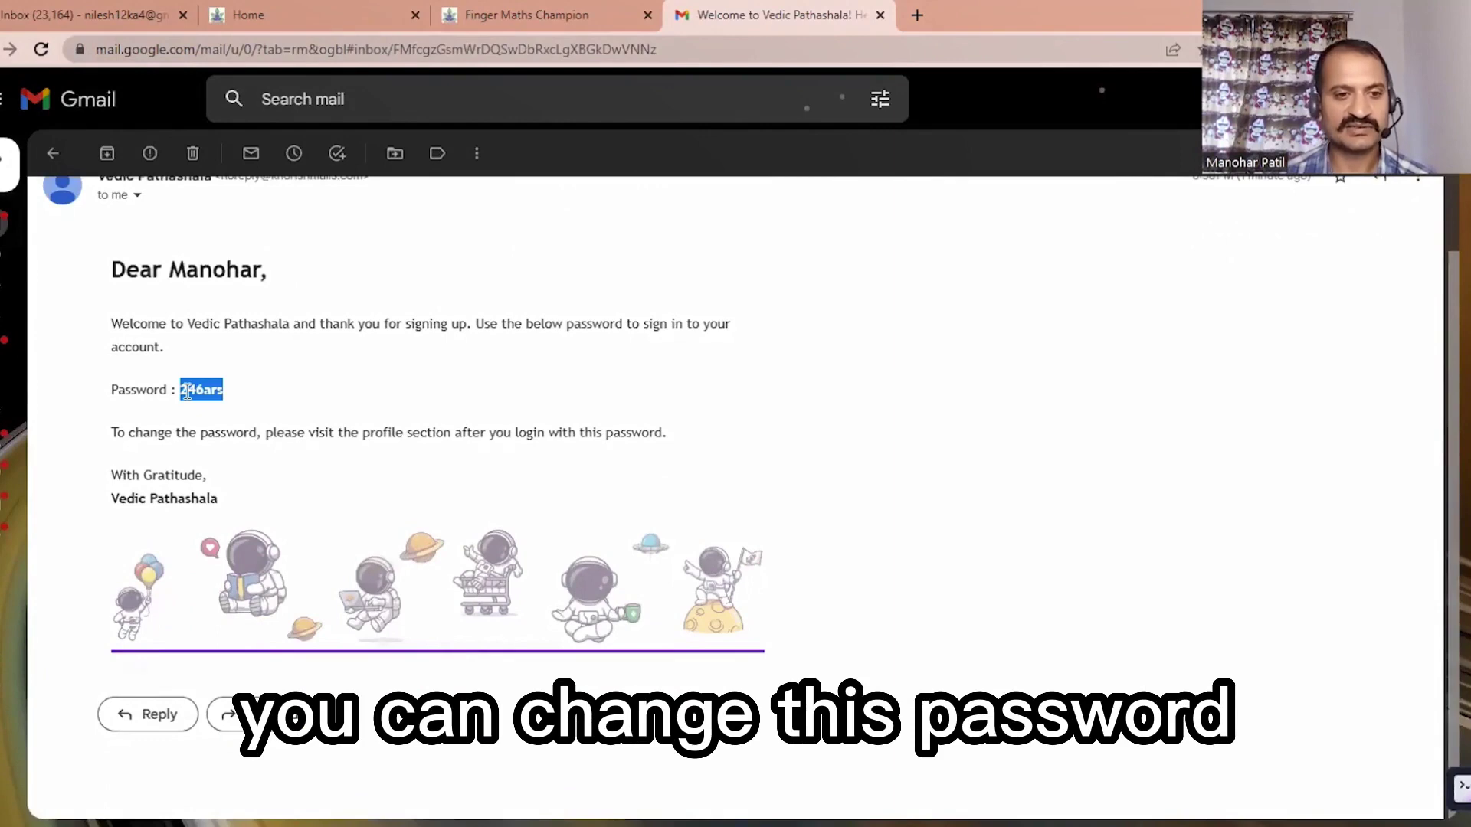
pyautogui.scroll(1, 187, 393)
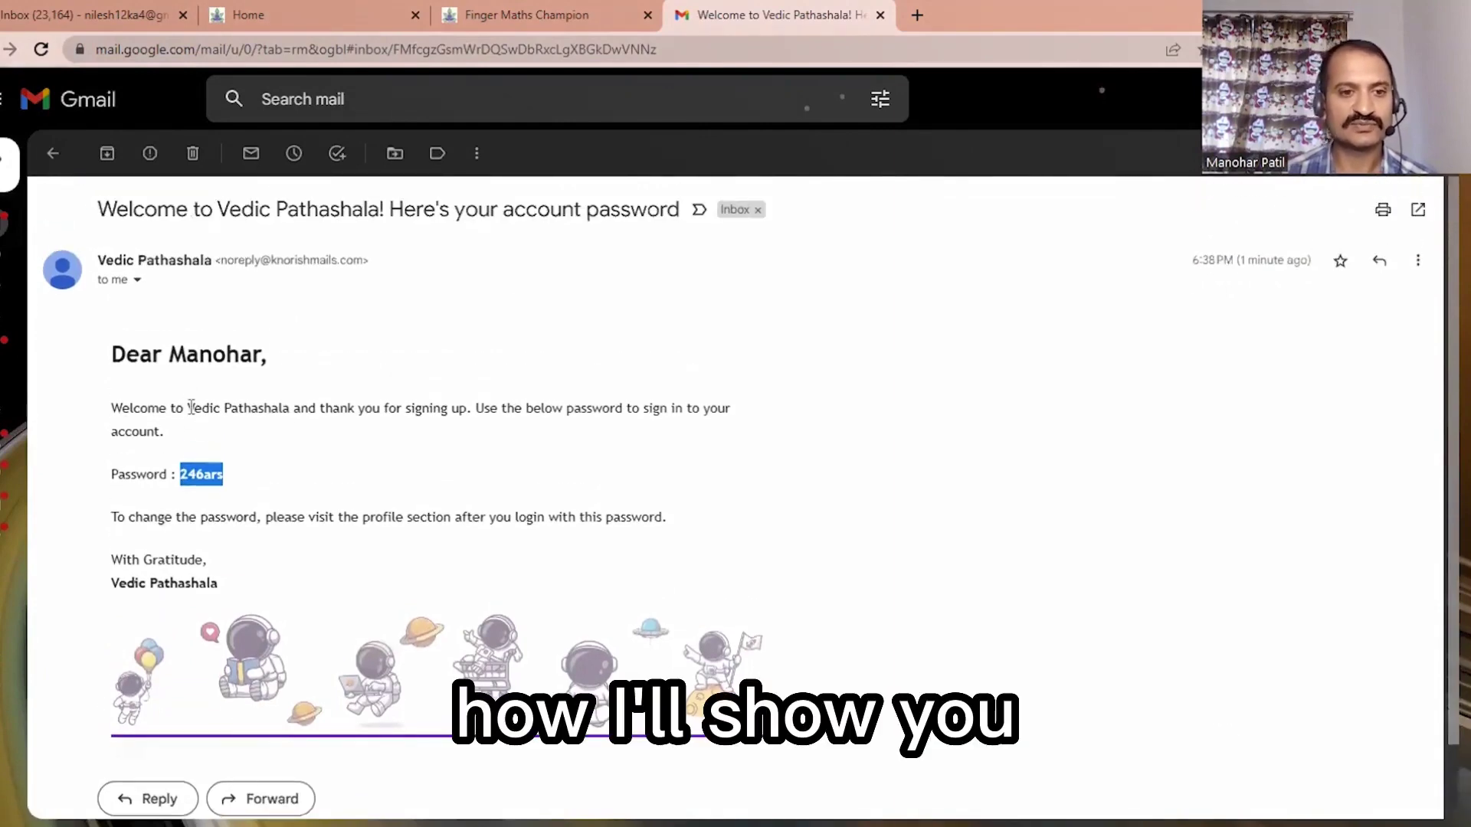
# Step: Back in the inbox, open the Finger Maths Champion purchase confirmation showing INR 0.00 paid
pyautogui.click(53, 153)
pyautogui.click(444, 250)
pyautogui.scroll(-2, 450, 350)
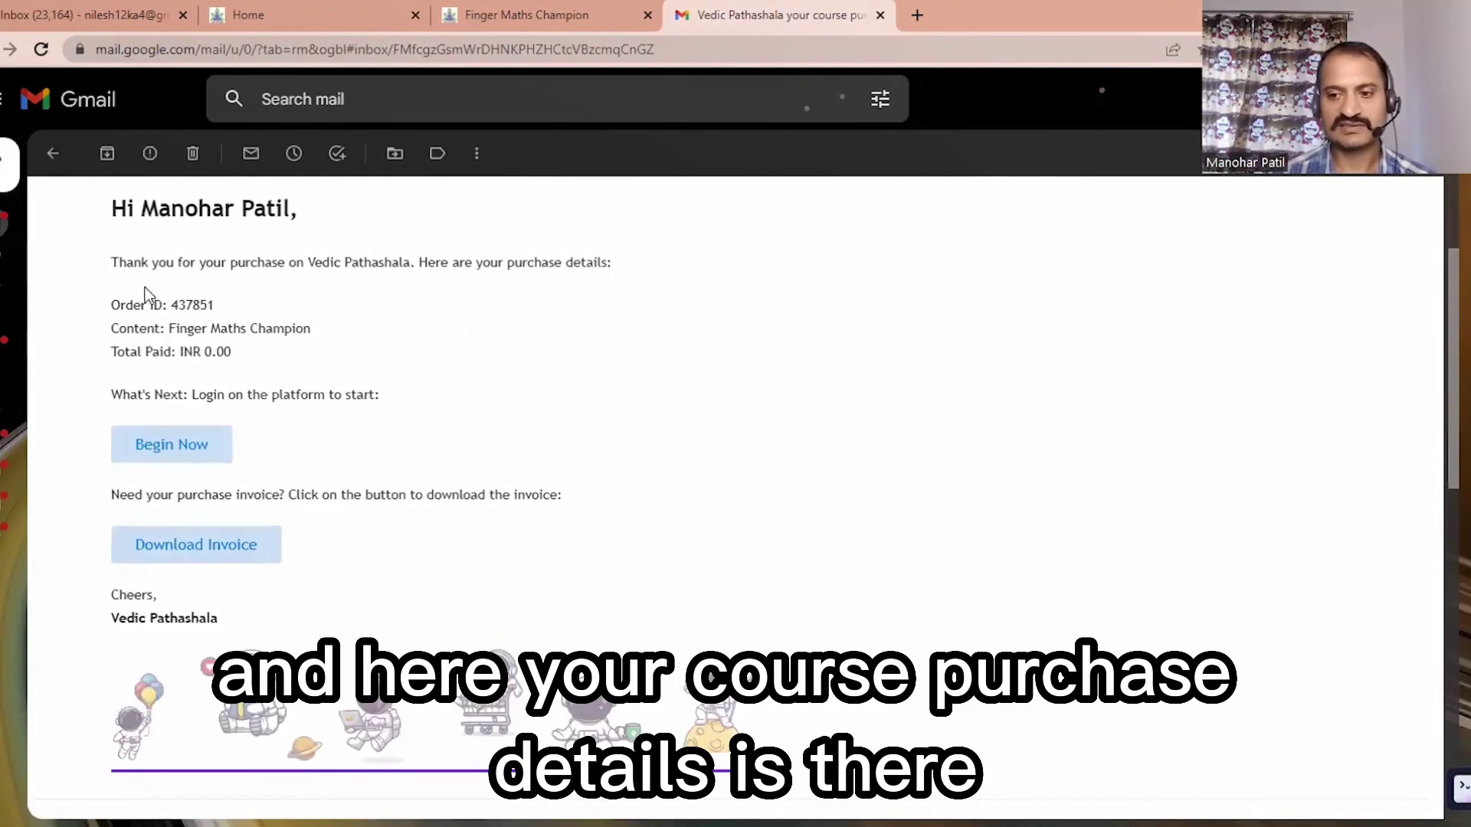
# Step: Open the course platform with Begin Now from the purchase email and switch to its Welcome tab
pyautogui.scroll(-1, 199, 383)
pyautogui.click(189, 332)
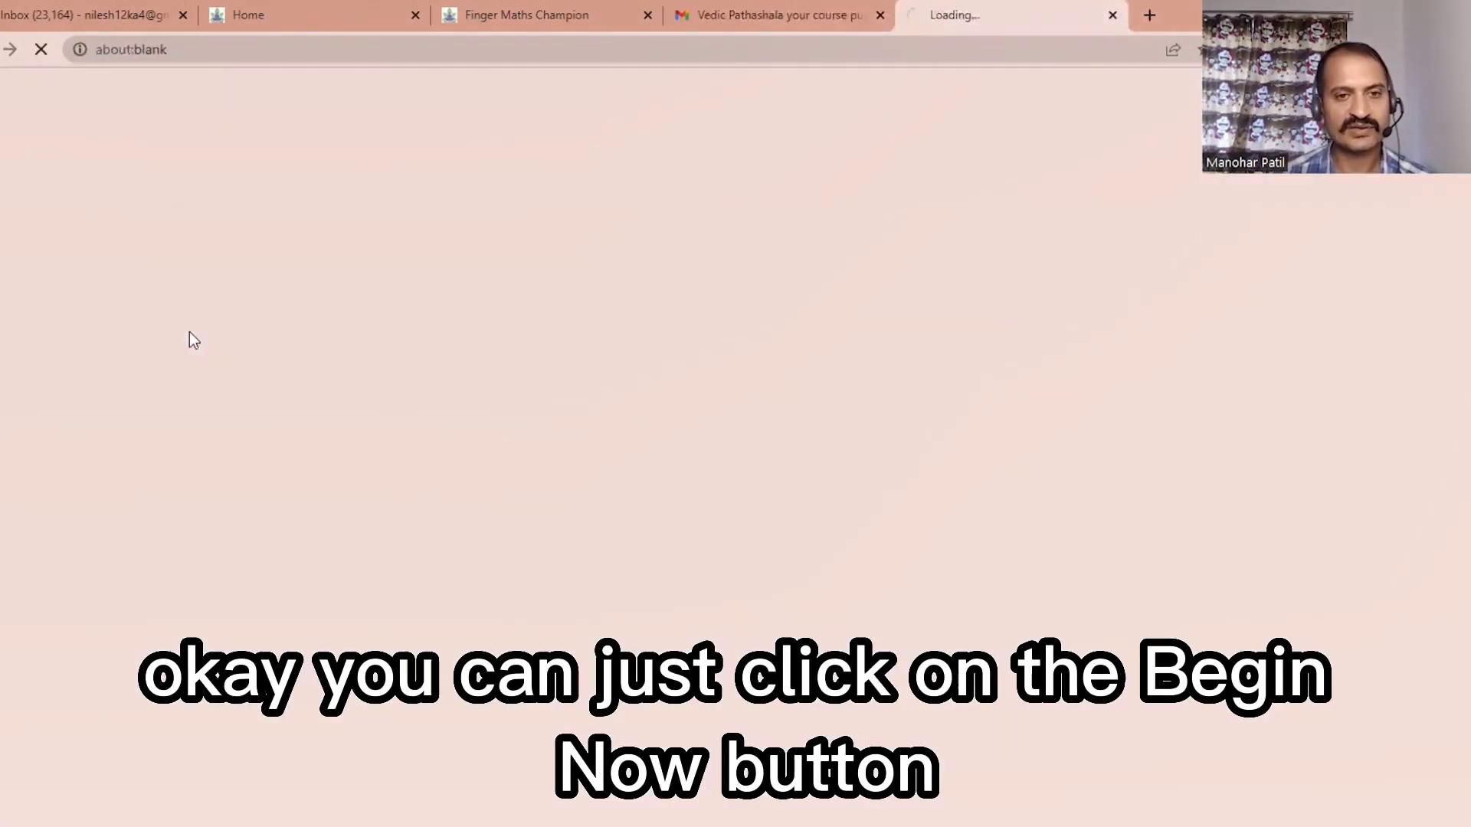
pyautogui.click(750, 9)
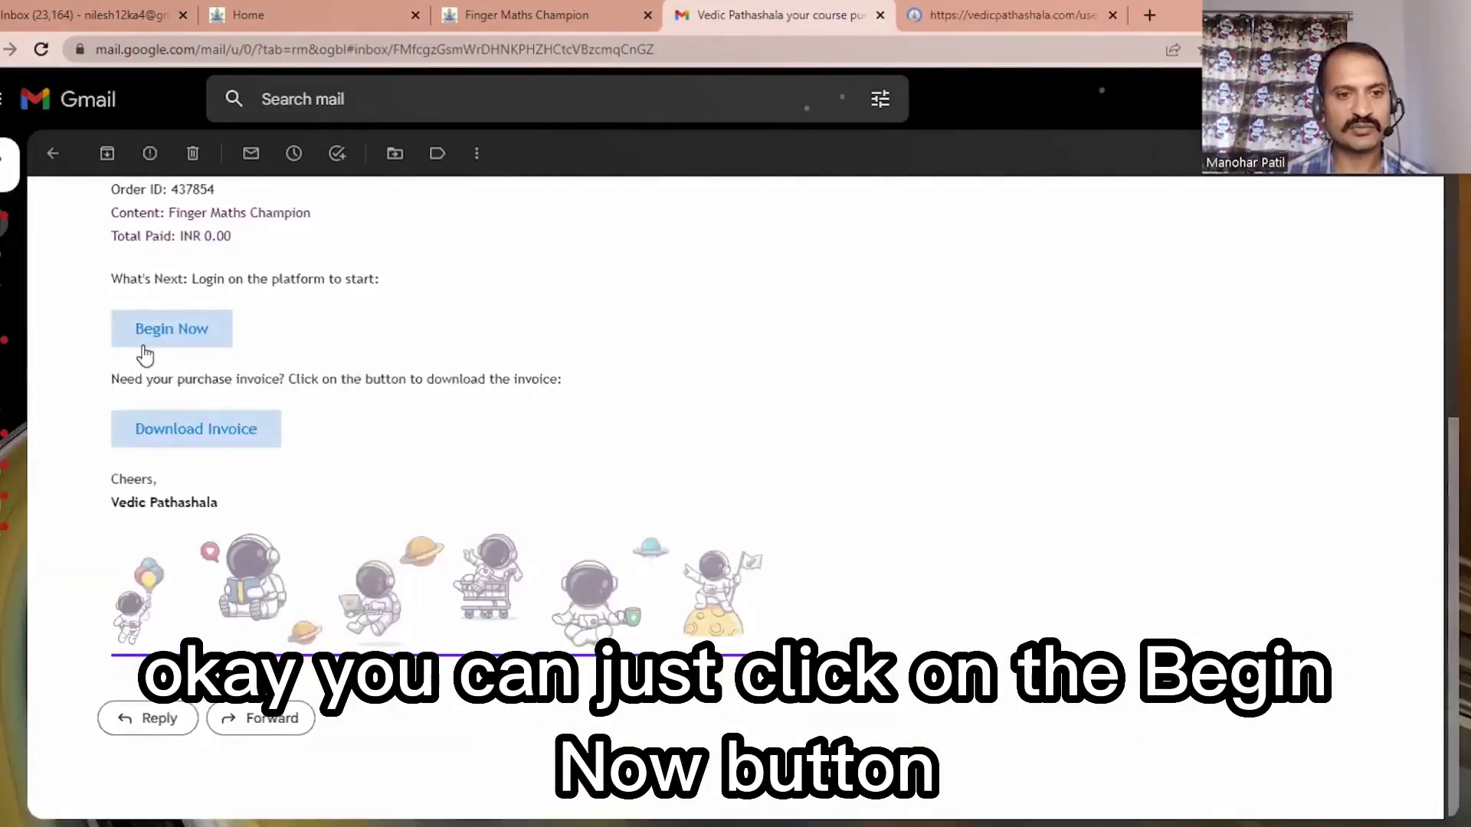
pyautogui.click(977, 21)
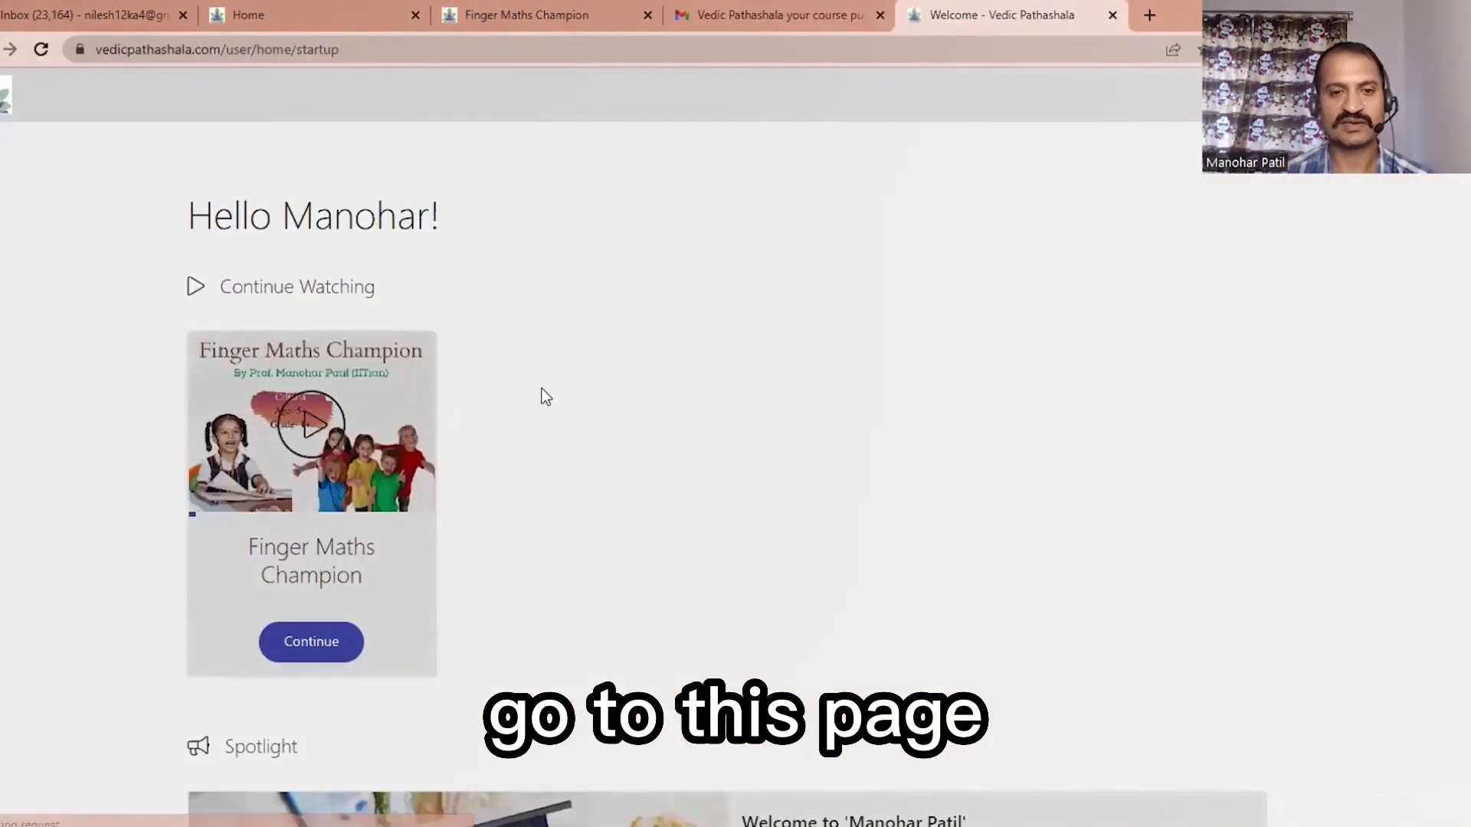
# Step: Log out of Vedic Pathashala from the profile menu
pyautogui.scroll(-3, 543, 397)
pyautogui.scroll(3, 545, 400)
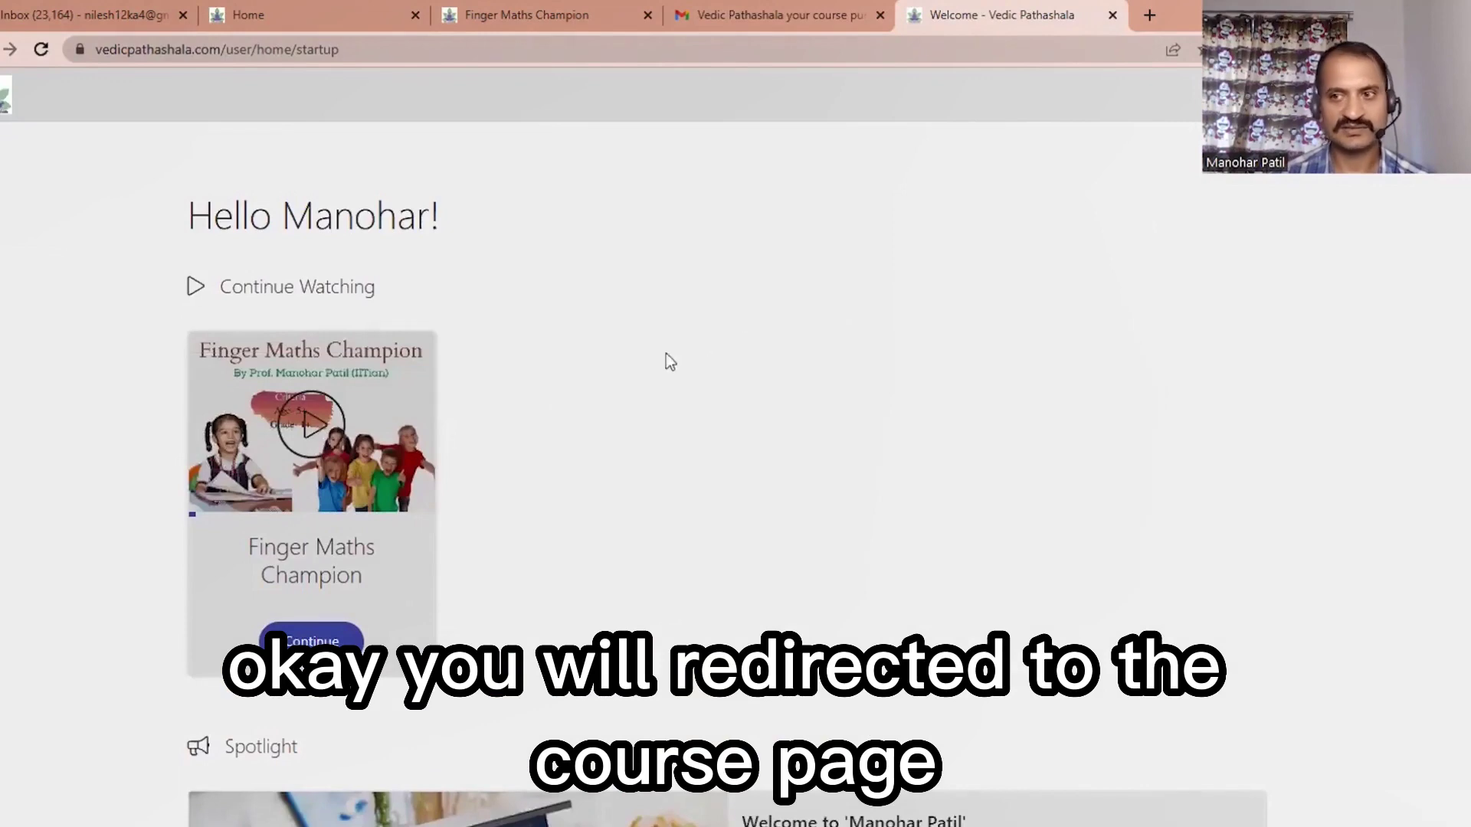
pyautogui.click(1440, 96)
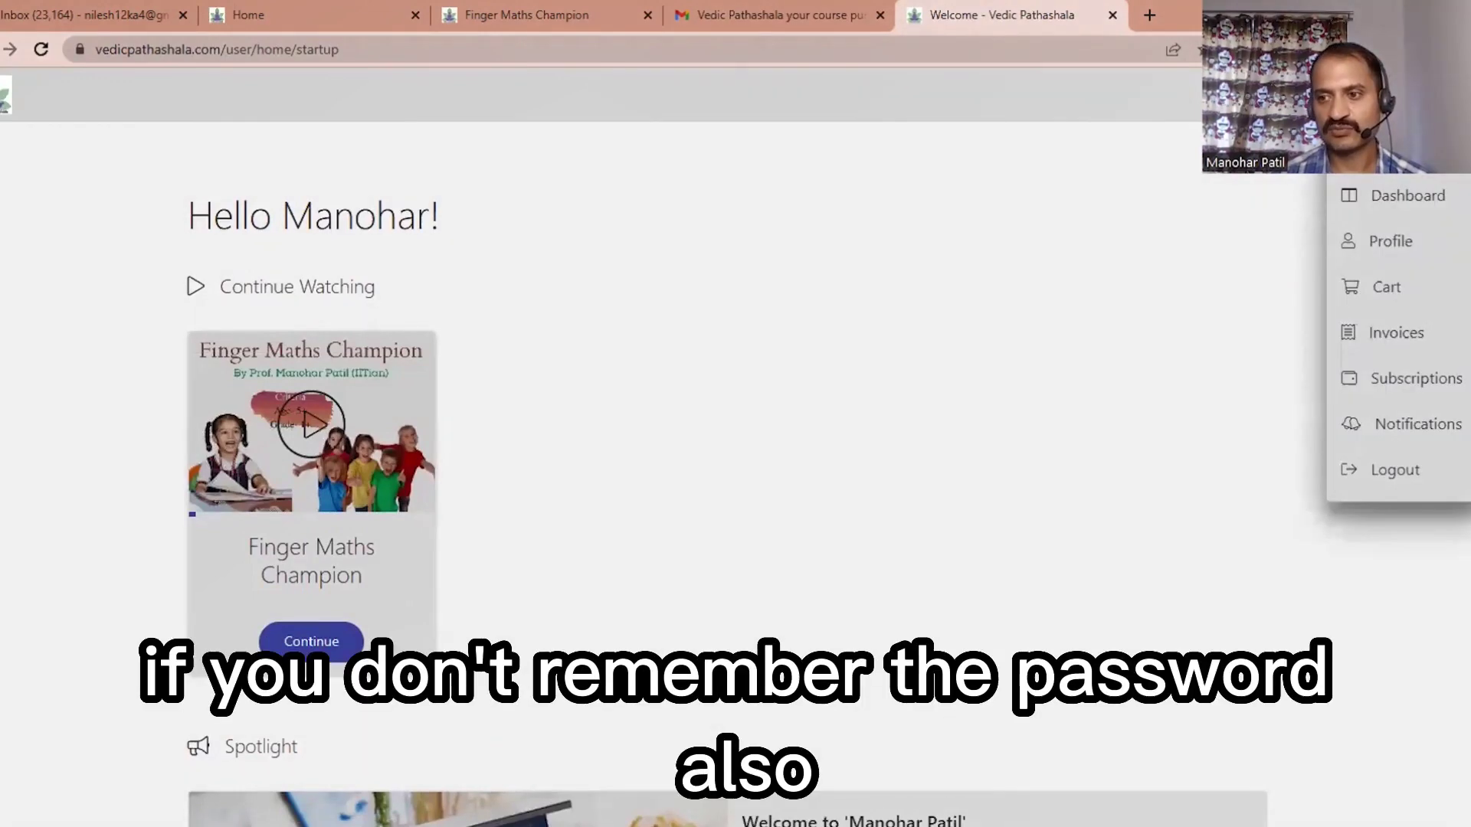
pyautogui.click(1410, 486)
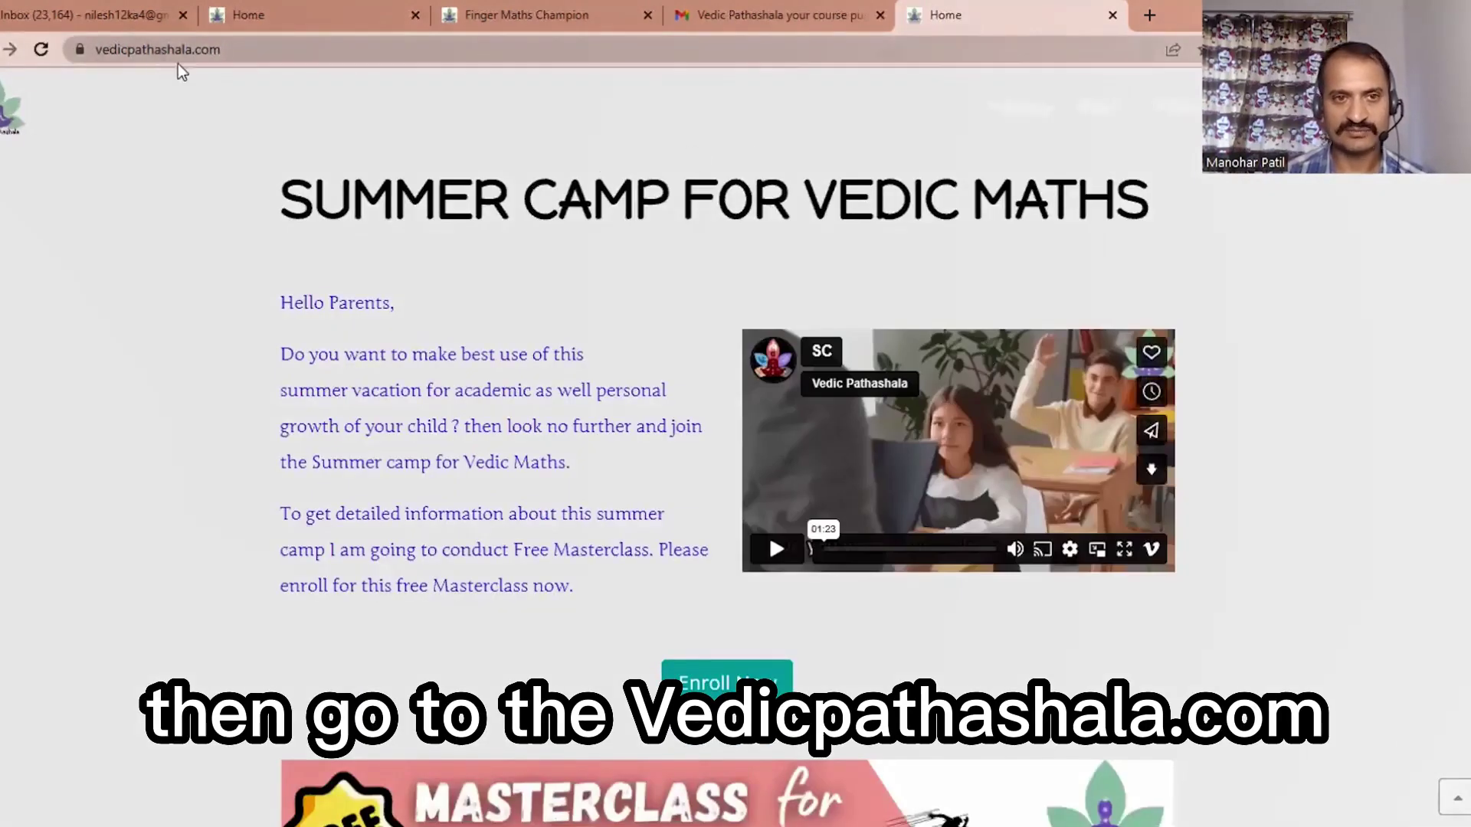
# Step: Submit the Forgot password form with the account's e-mail address
pyautogui.scroll(-4, 907, 155)
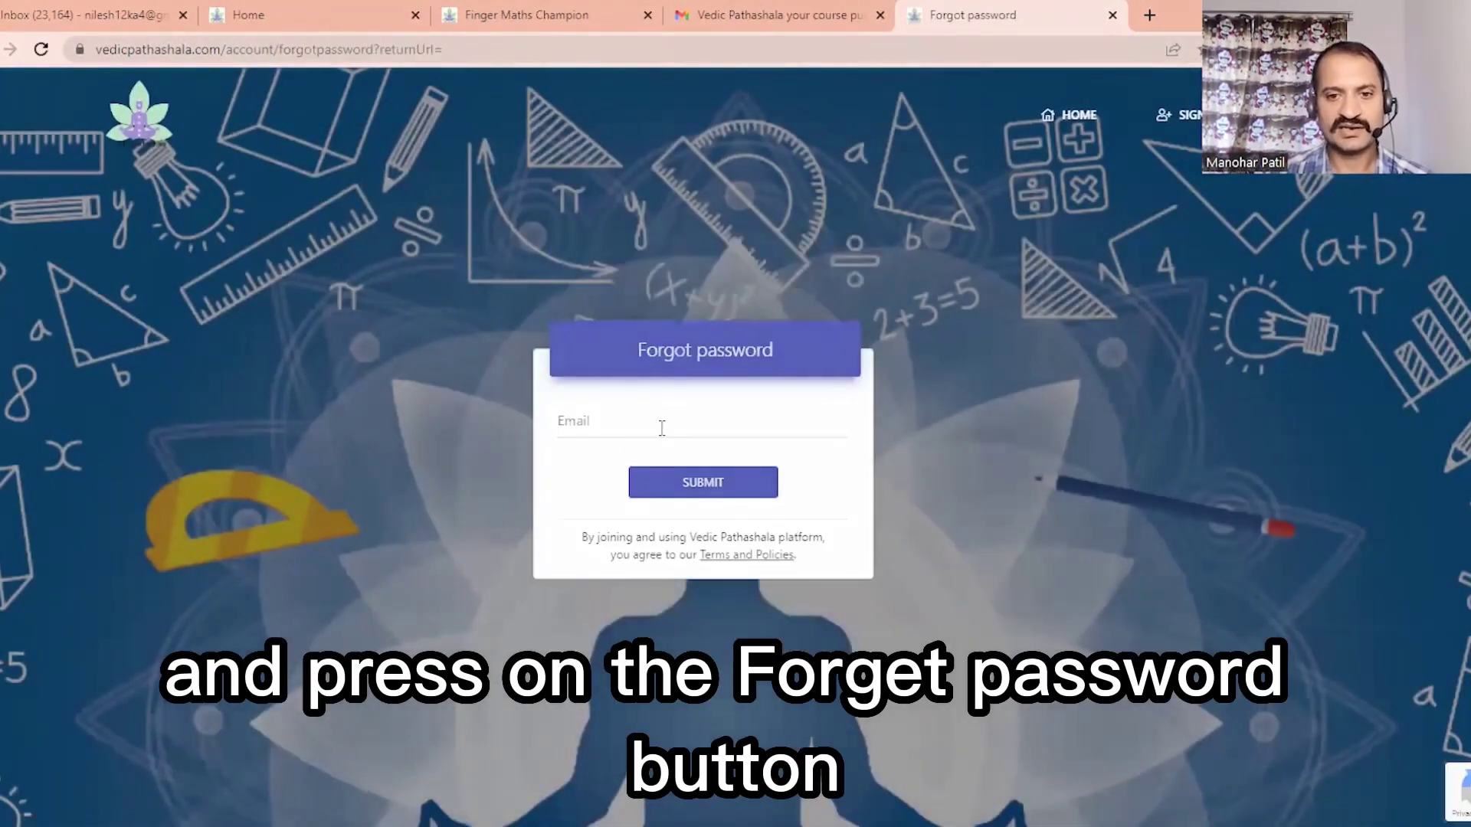
pyautogui.click(662, 427)
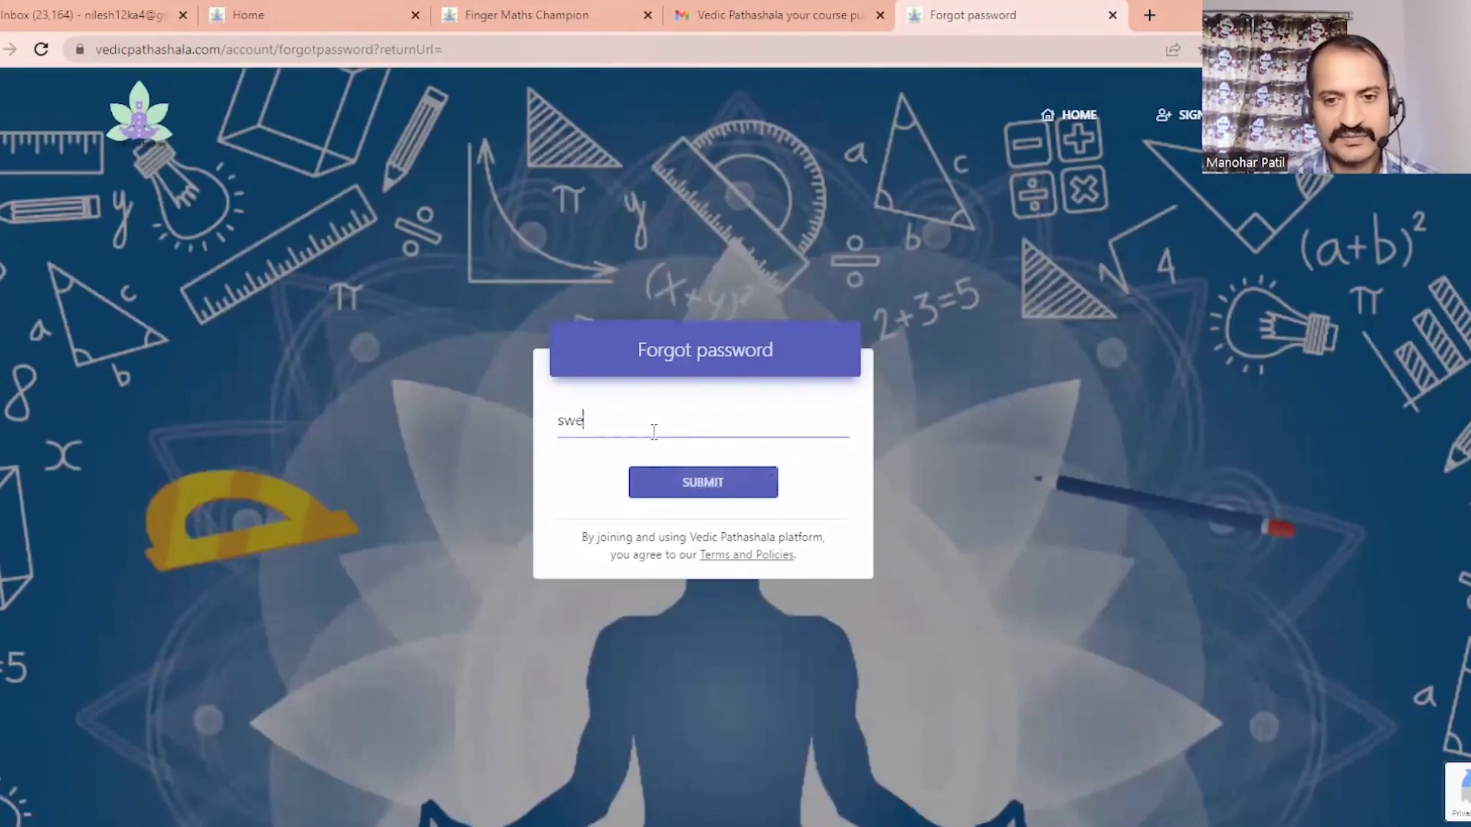
pyautogui.click(678, 473)
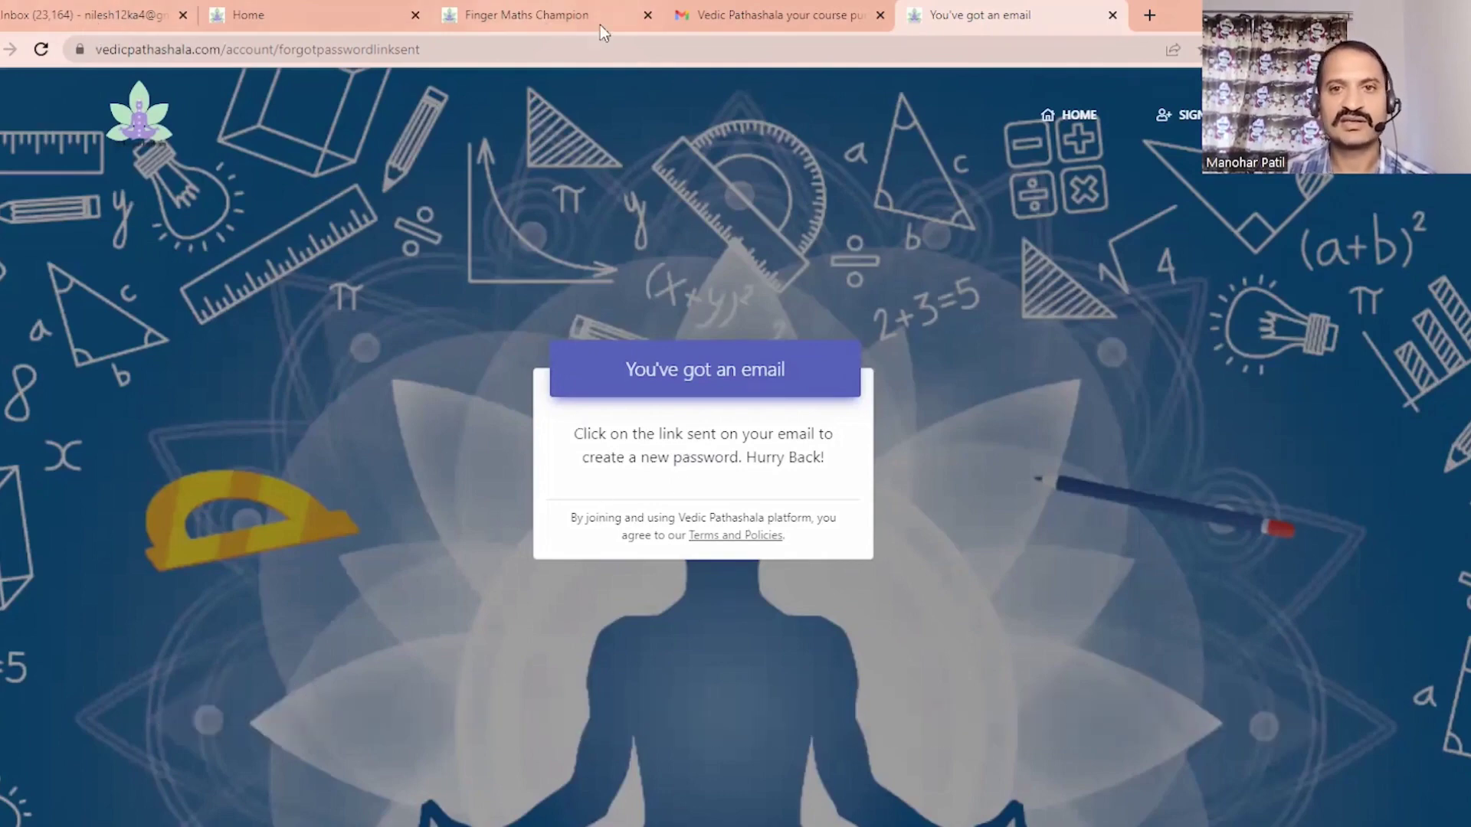
# Step: Return to the Gmail inbox and follow the reset link in the 'Password reset requested' email
pyautogui.click(729, 15)
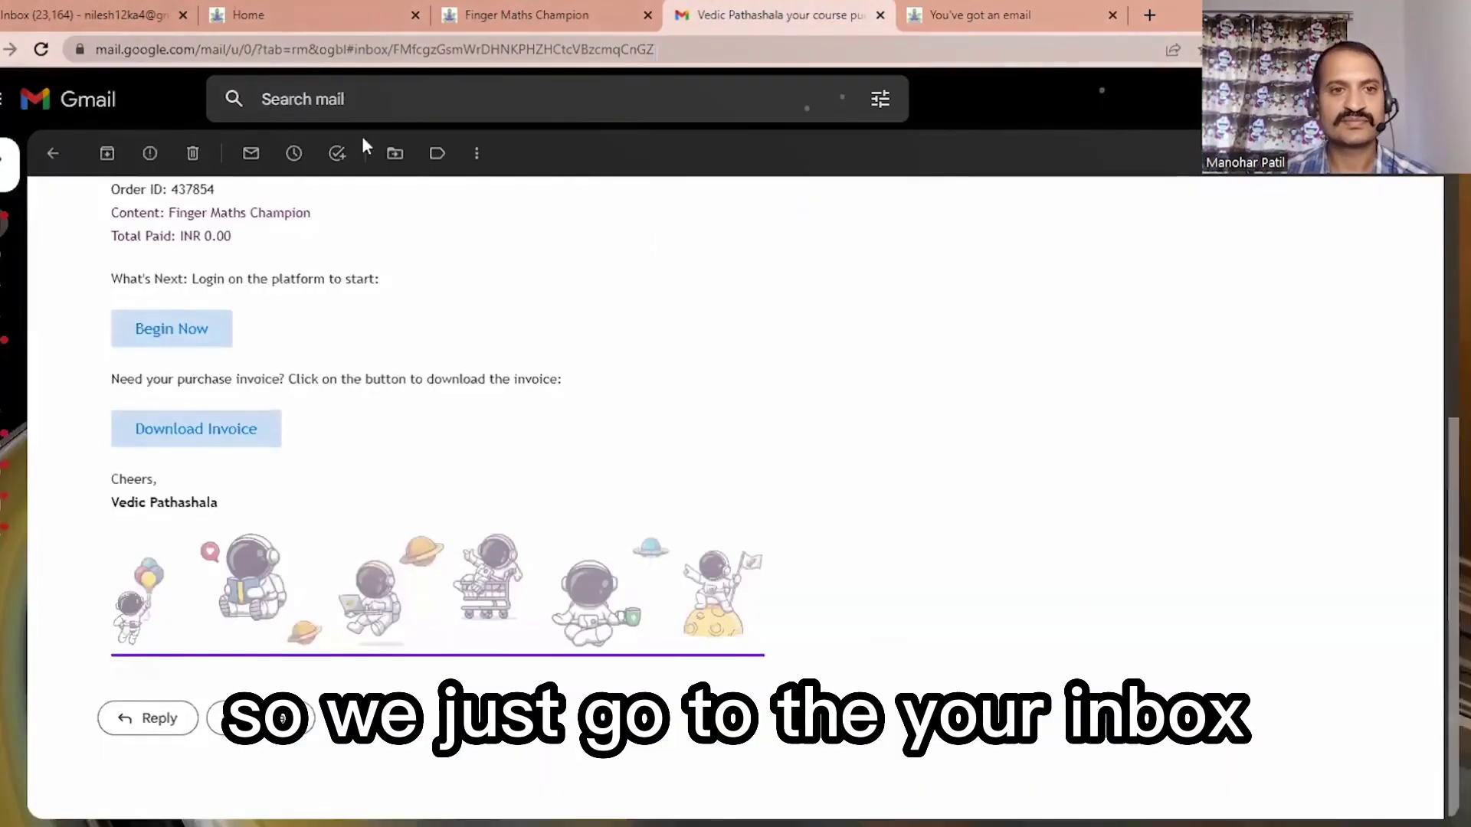
pyautogui.click(54, 165)
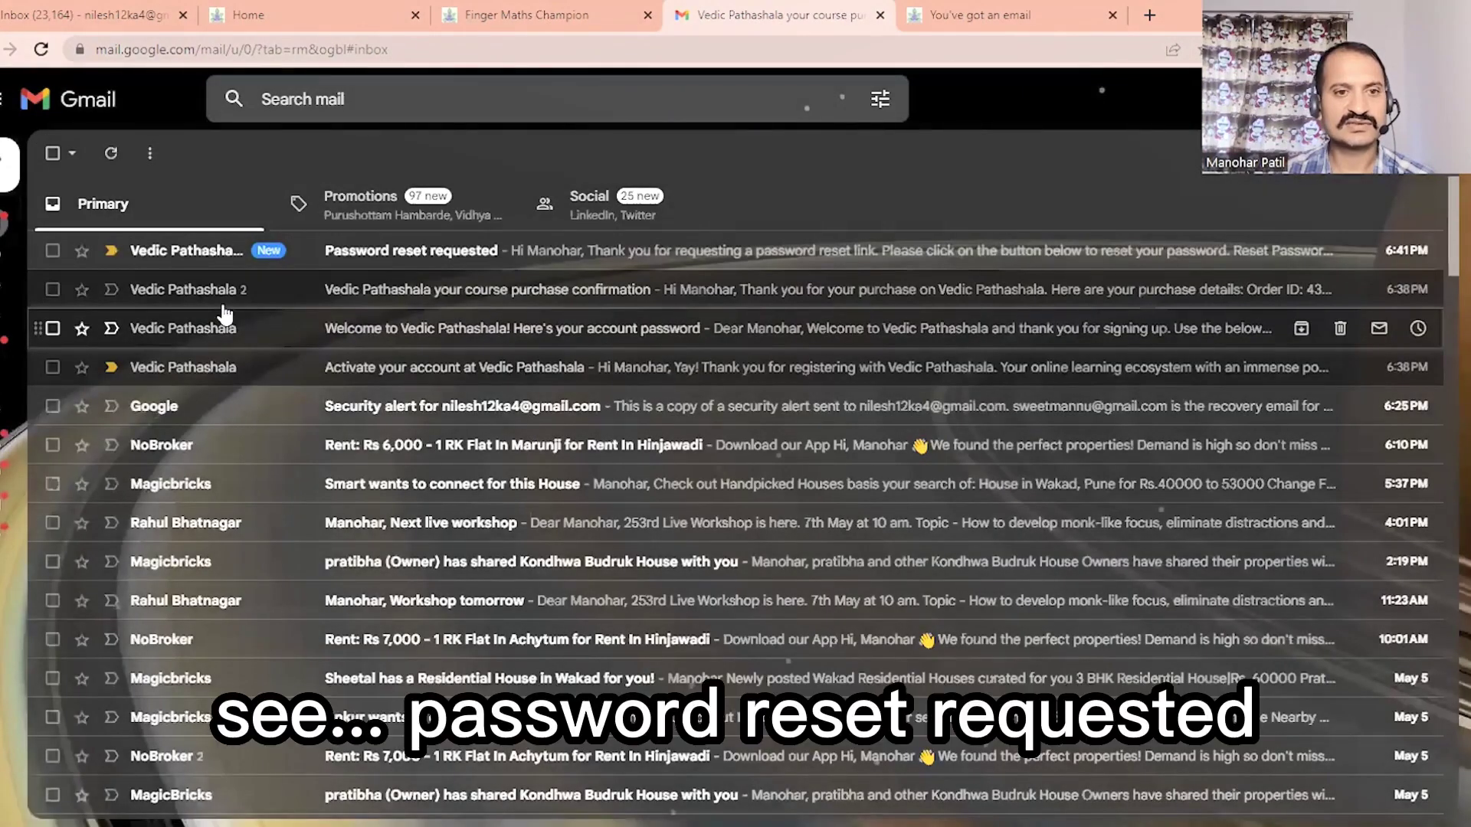
pyautogui.click(482, 255)
pyautogui.scroll(-2, 230, 387)
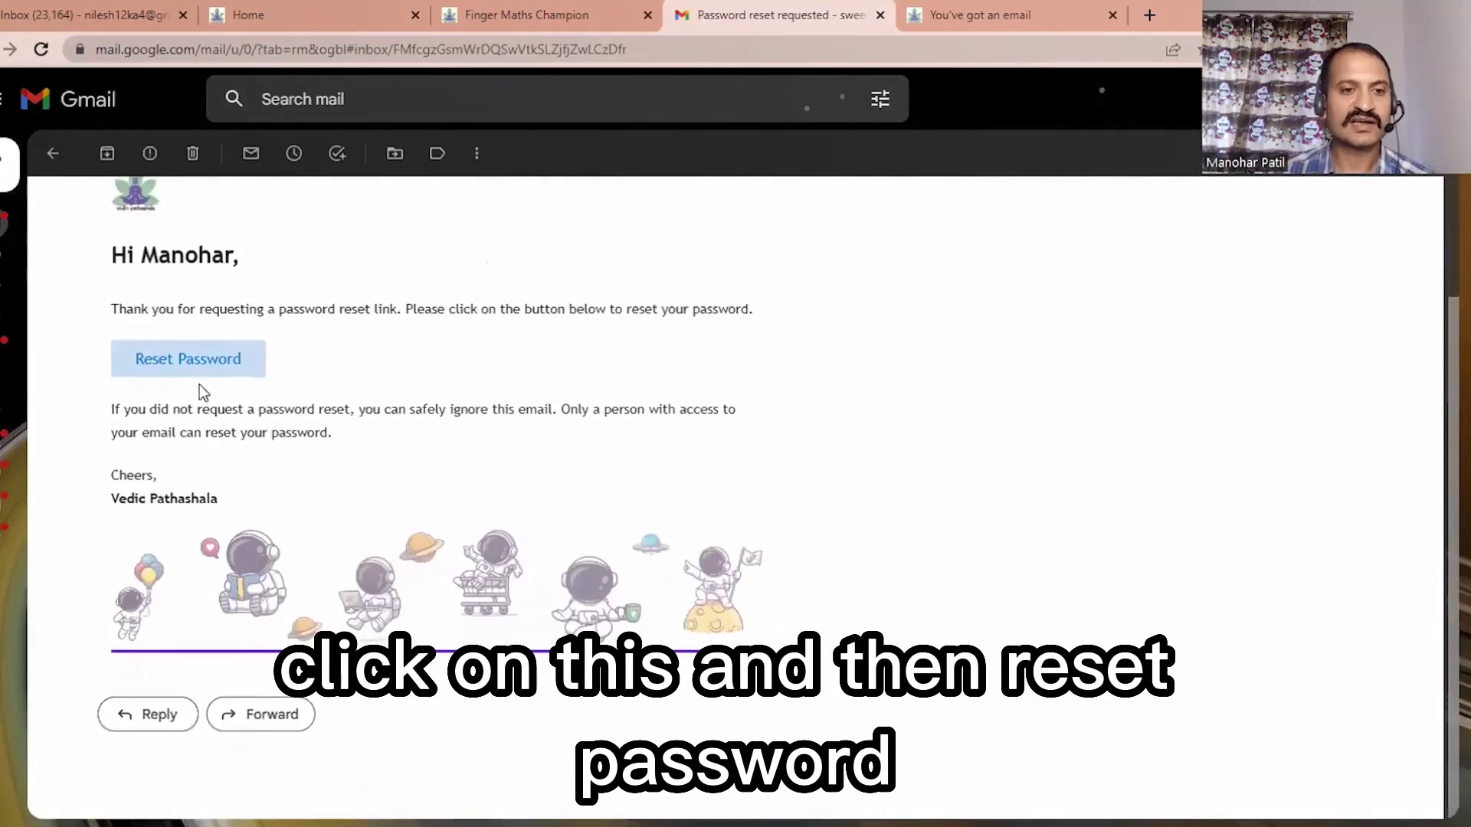
pyautogui.click(199, 365)
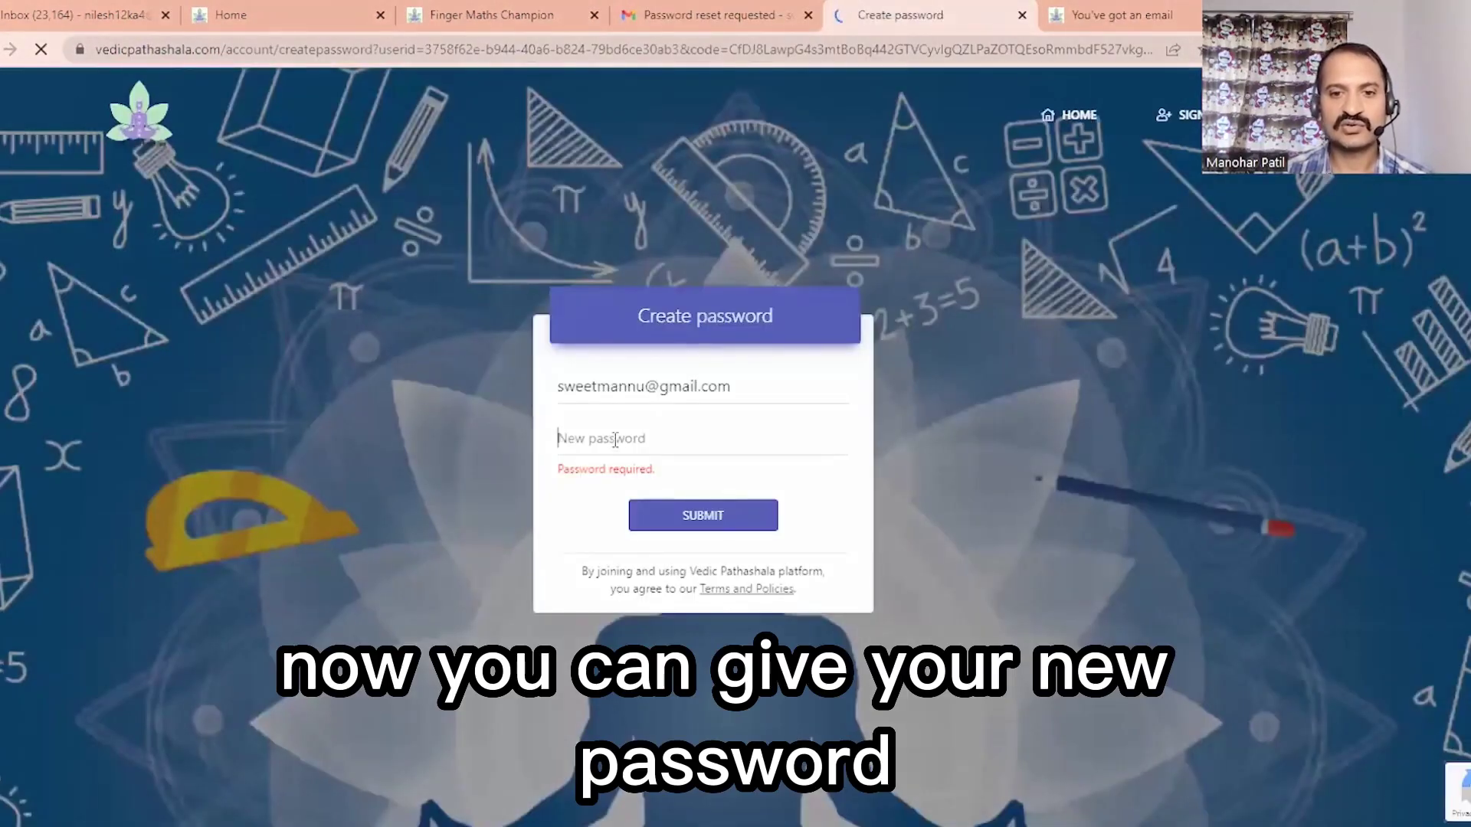
# Step: Enter a new account password, submit it and continue back into the Vedic Pathashala dashboard
pyautogui.click(675, 438)
pyautogui.write('s')
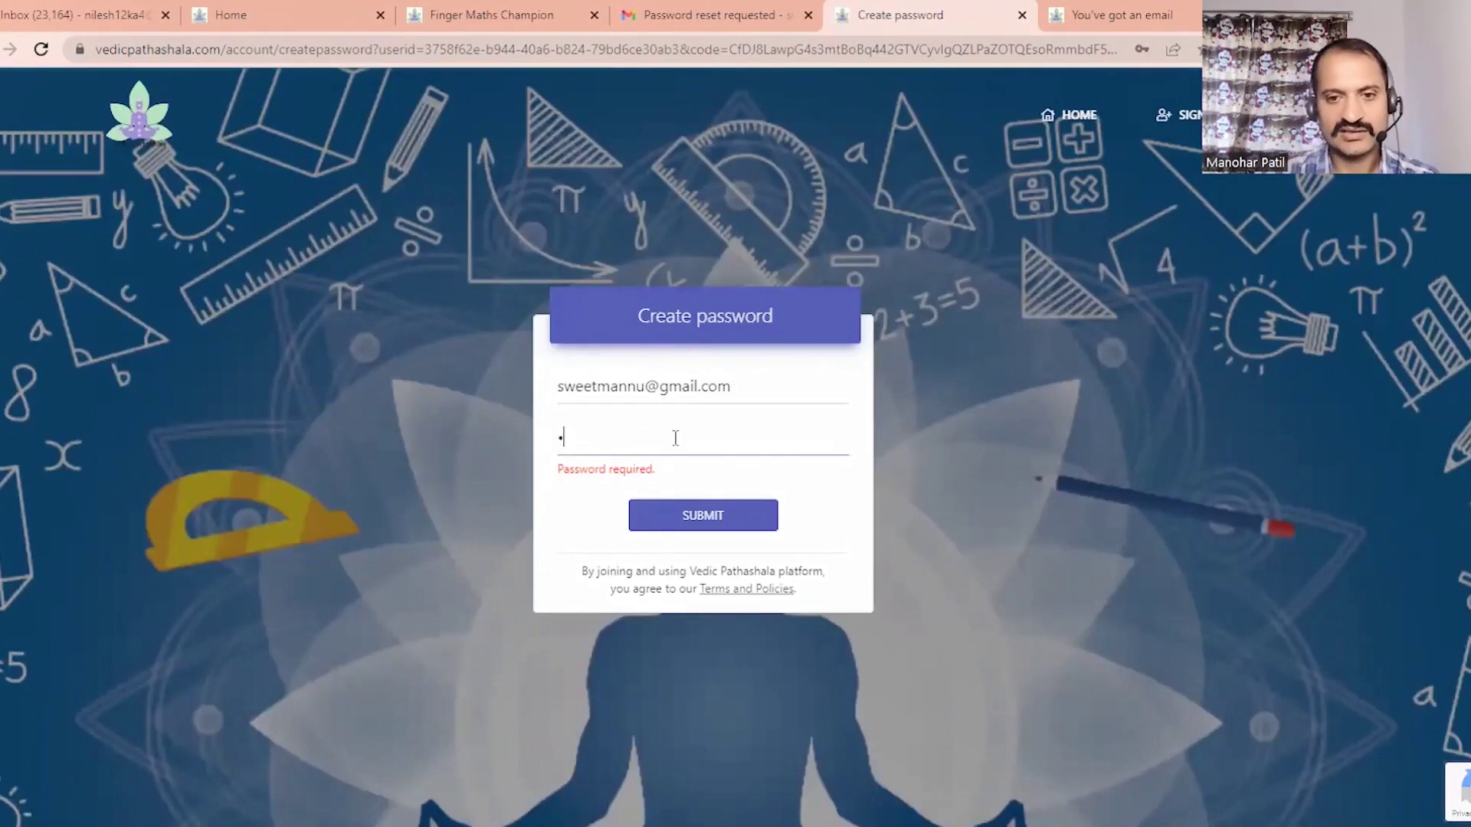
pyautogui.click(684, 520)
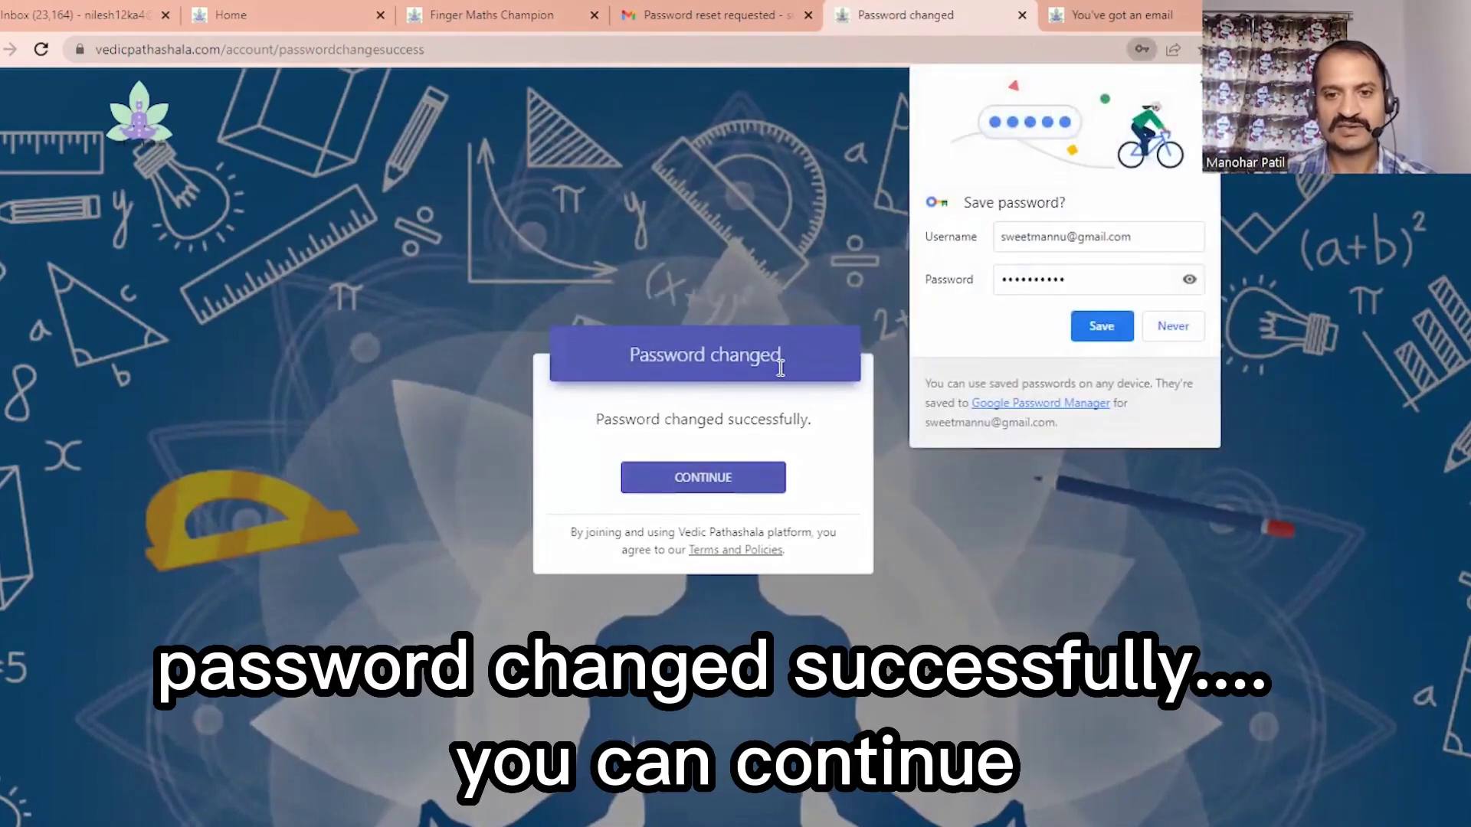
pyautogui.press('Return')
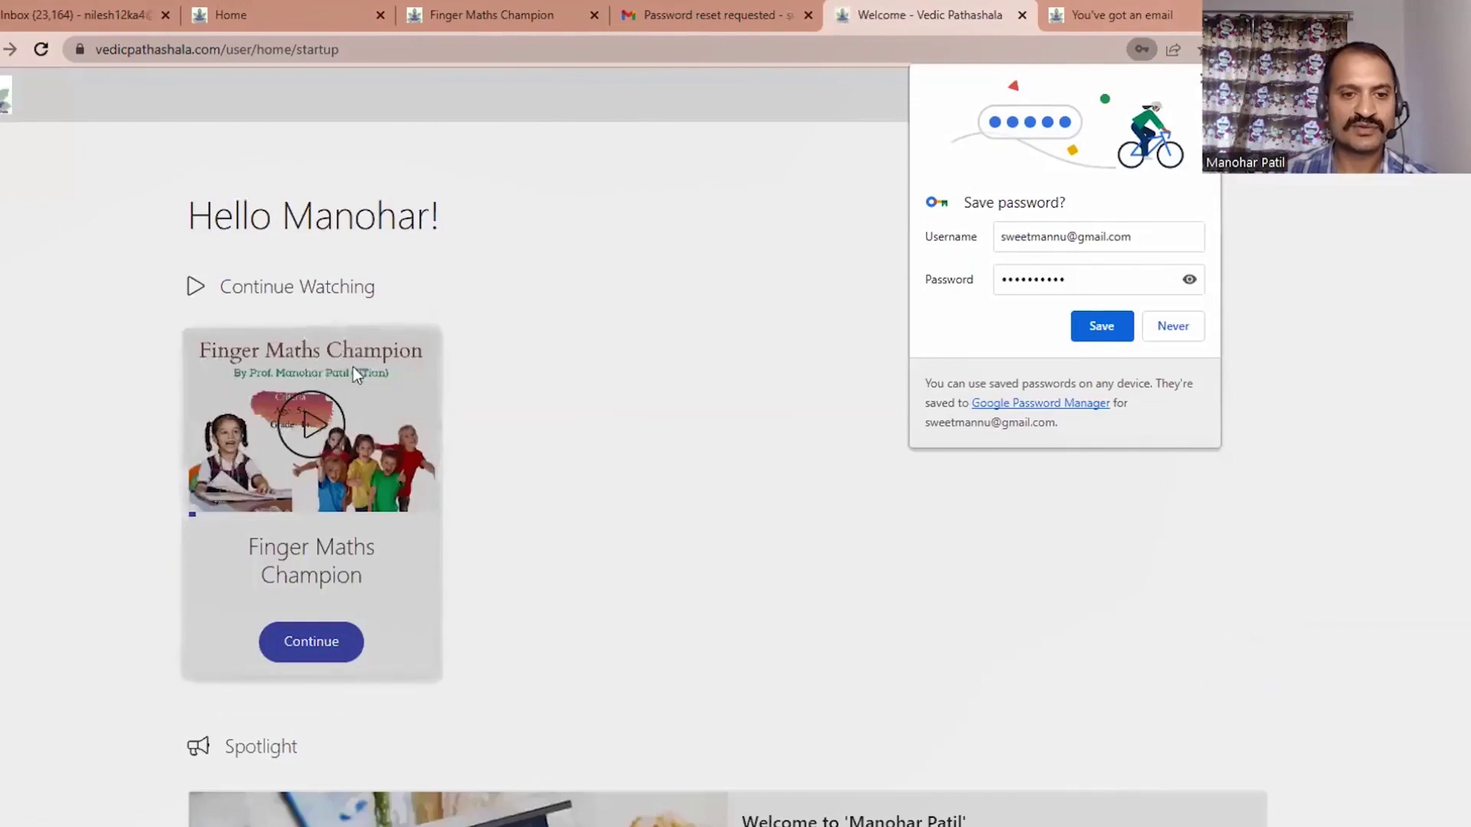
pyautogui.scroll(-5, 374, 372)
pyautogui.scroll(5, 383, 383)
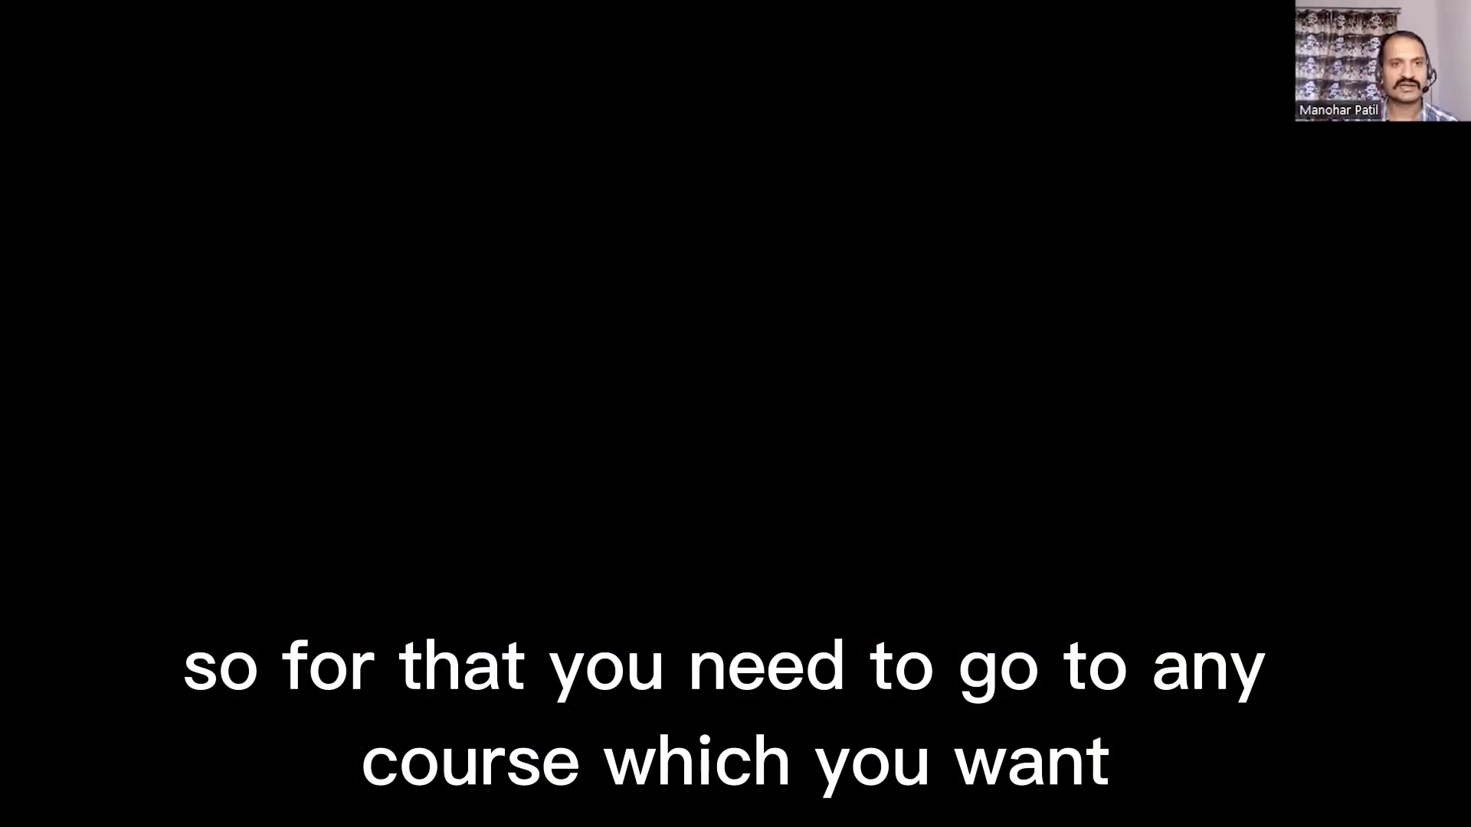
# Step: Open the Bhuta Shuddhi Kriya course page and choose Buy Now for the English edition
pyautogui.scroll(10, 167, 84)
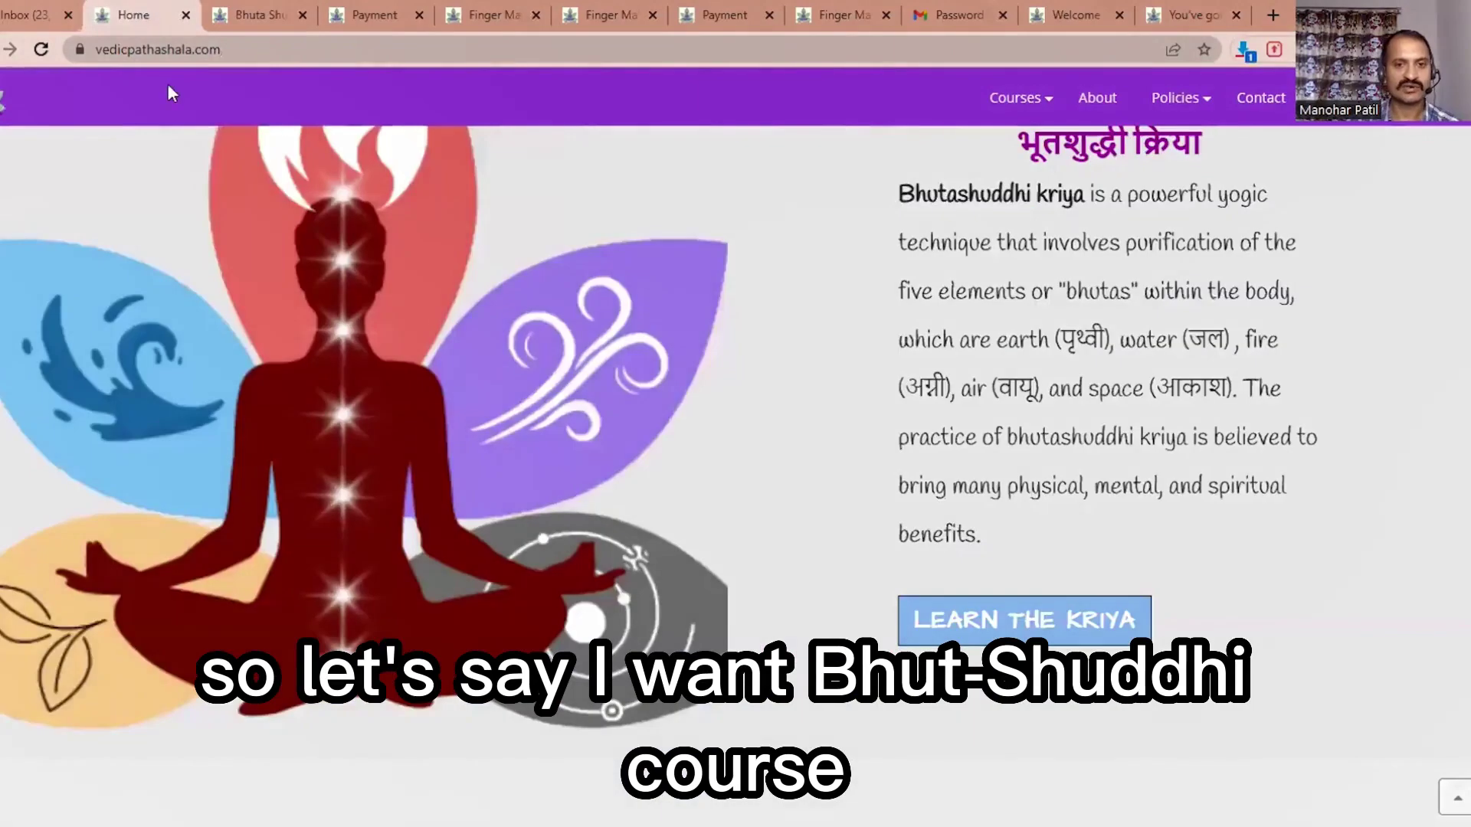
pyautogui.scroll(-3, 380, 287)
pyautogui.scroll(-1, 380, 287)
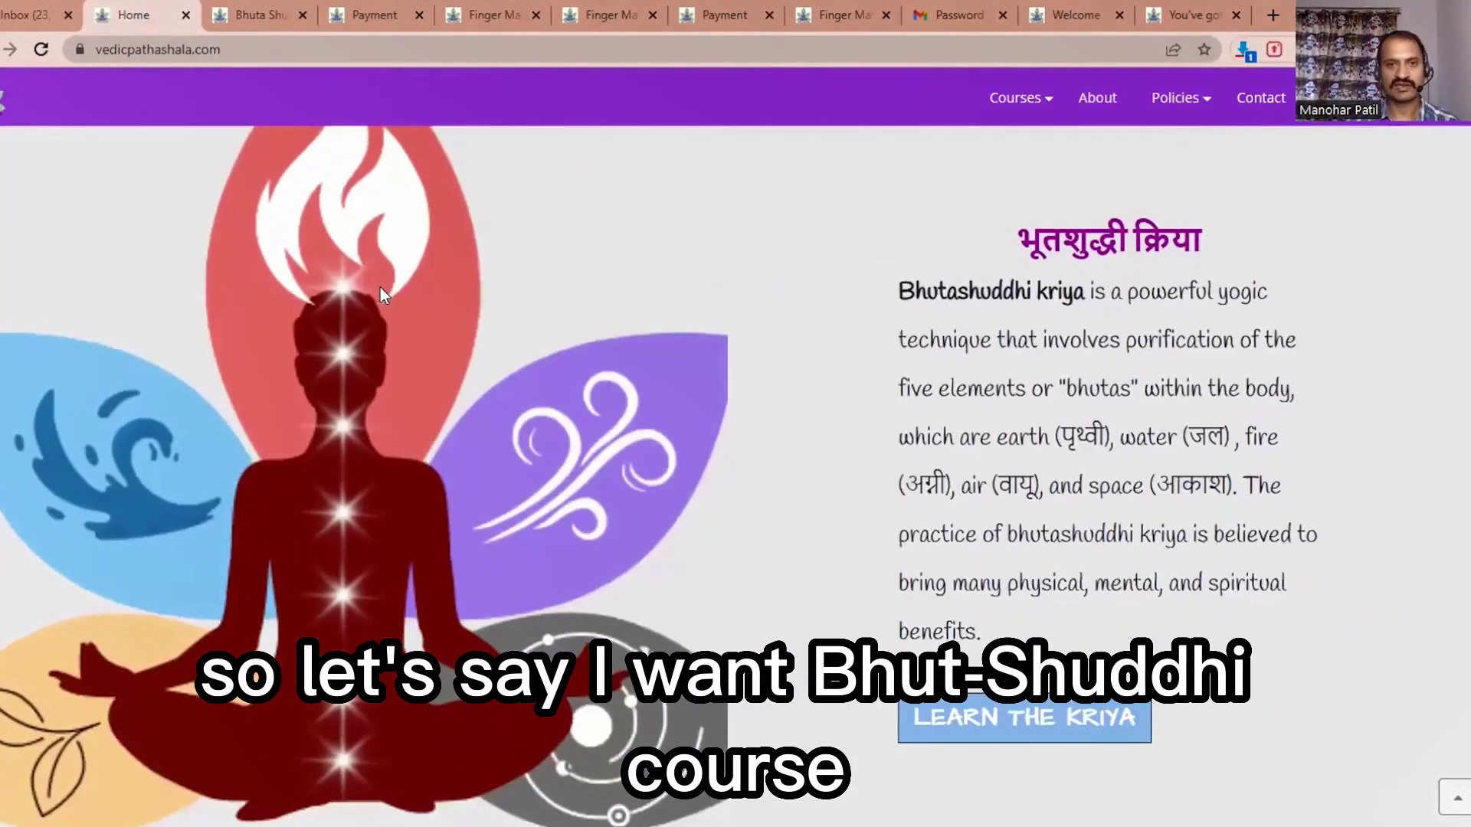
pyautogui.scroll(-1, 291, 119)
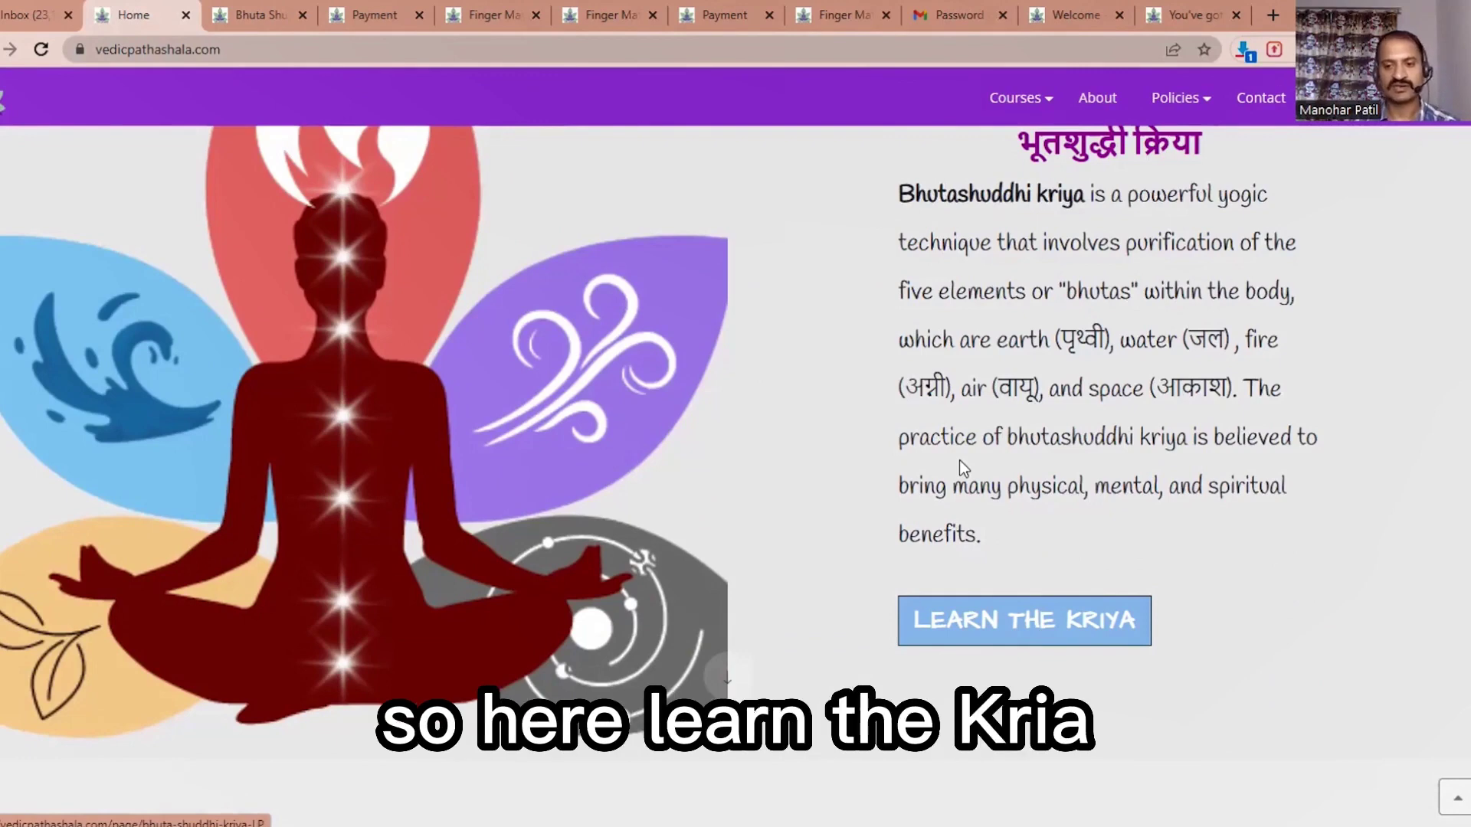
pyautogui.click(959, 460)
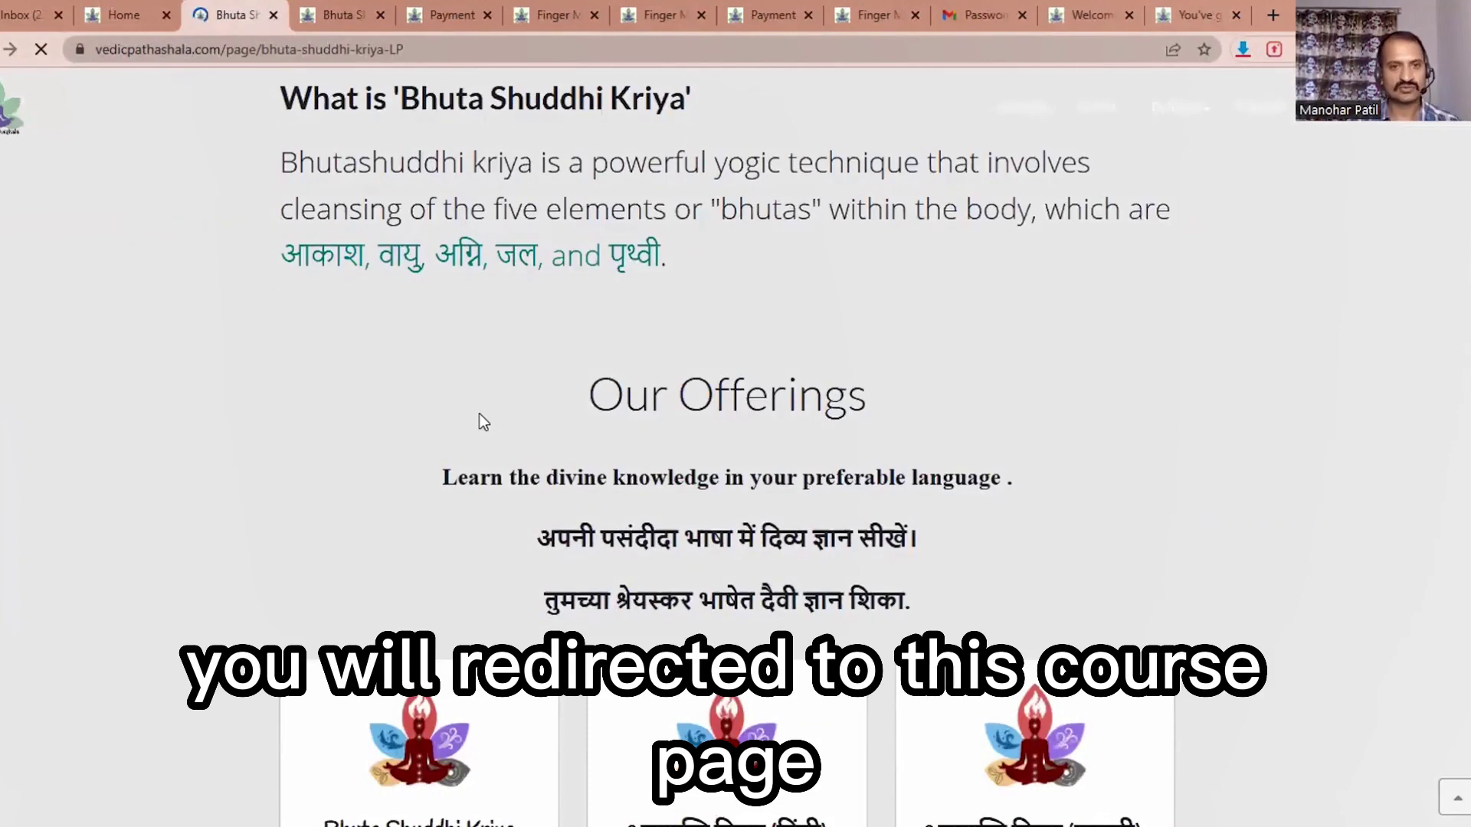
pyautogui.scroll(-5, 481, 411)
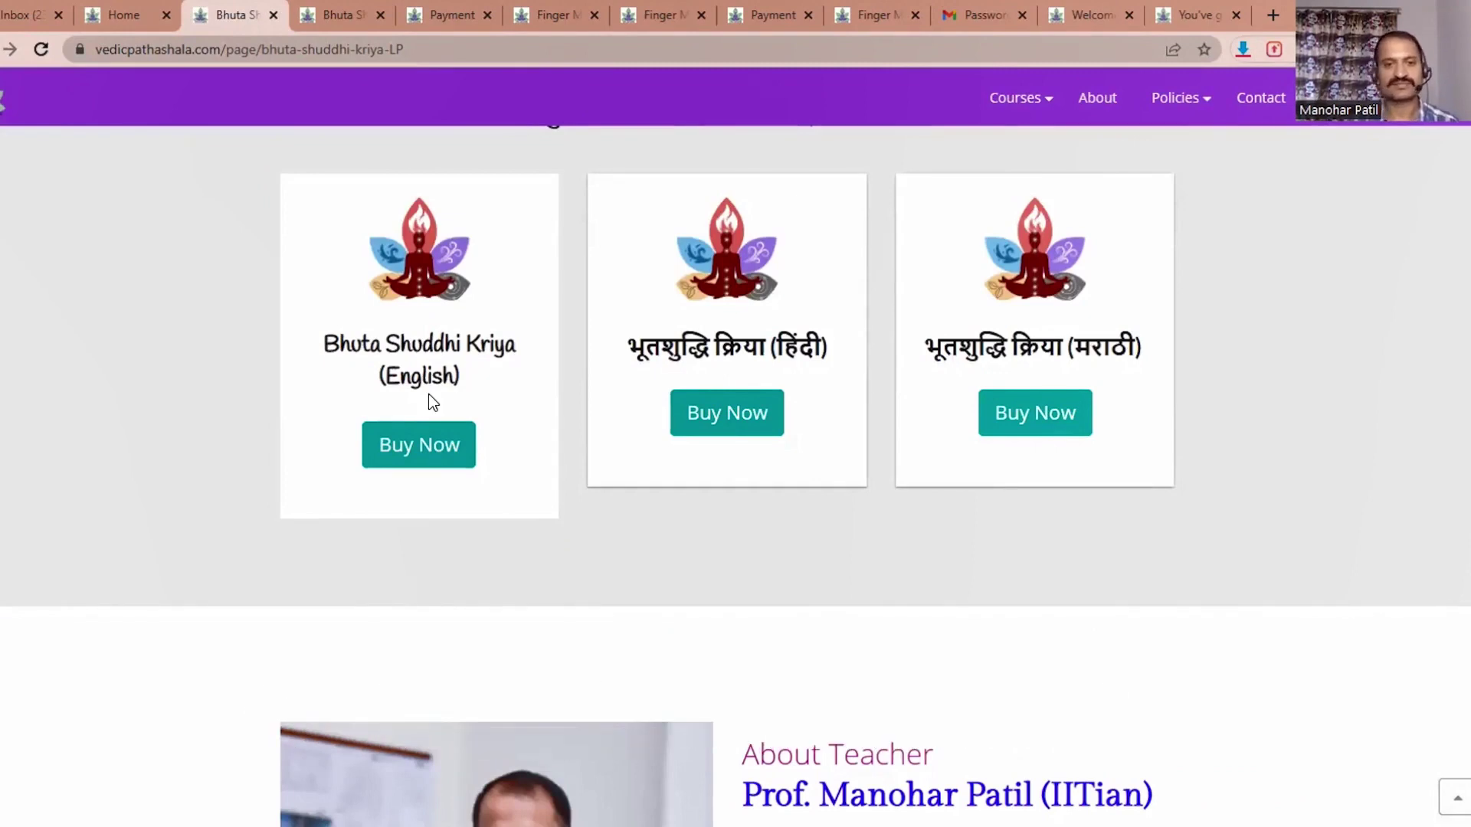
pyautogui.click(426, 447)
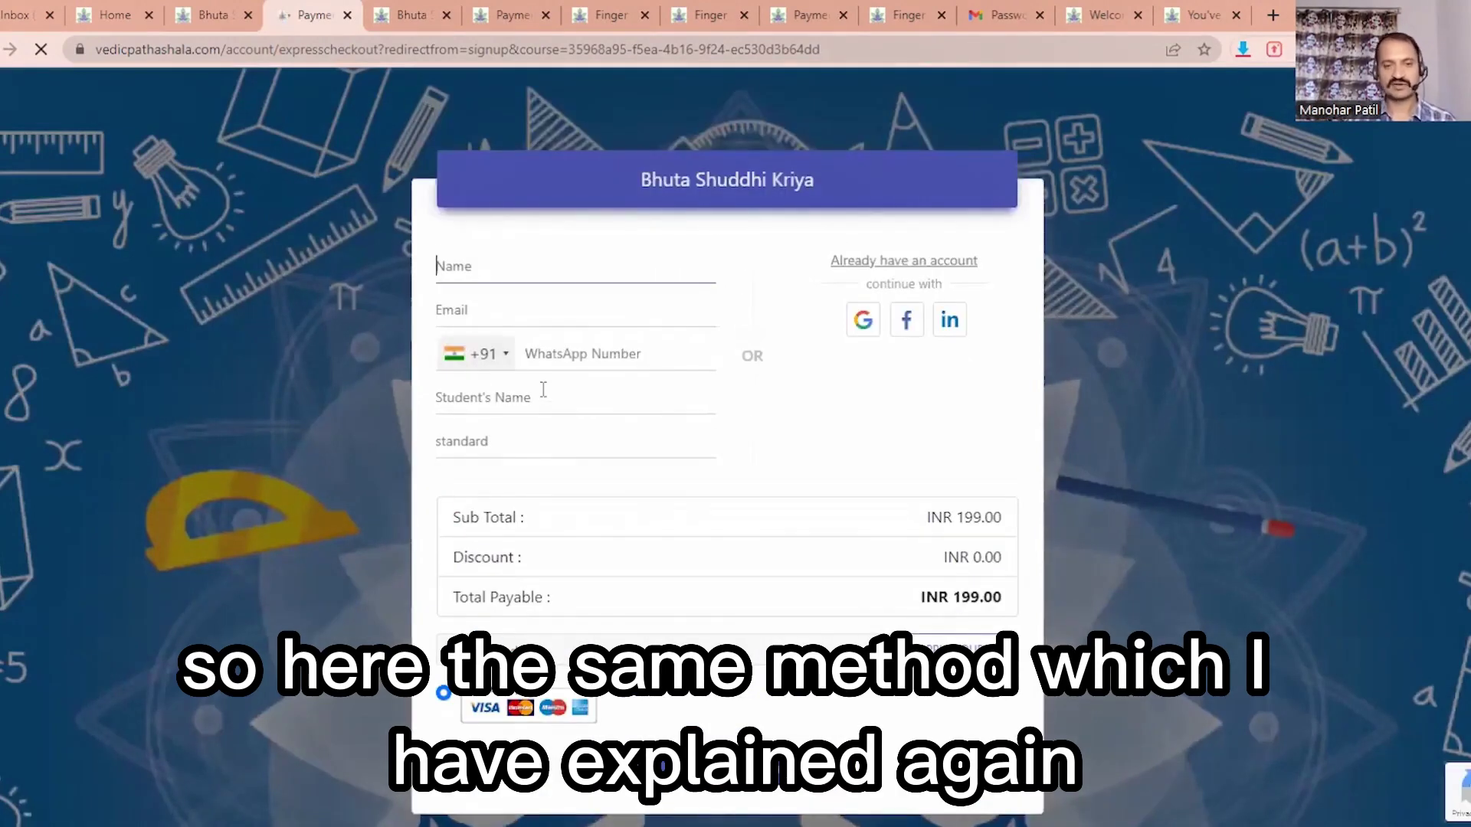
# Step: Fill in the buyer's name, then pick the e-mail and WhatsApp number from autofill suggestions
pyautogui.click(482, 272)
pyautogui.write('fbdg')
pyautogui.click(482, 308)
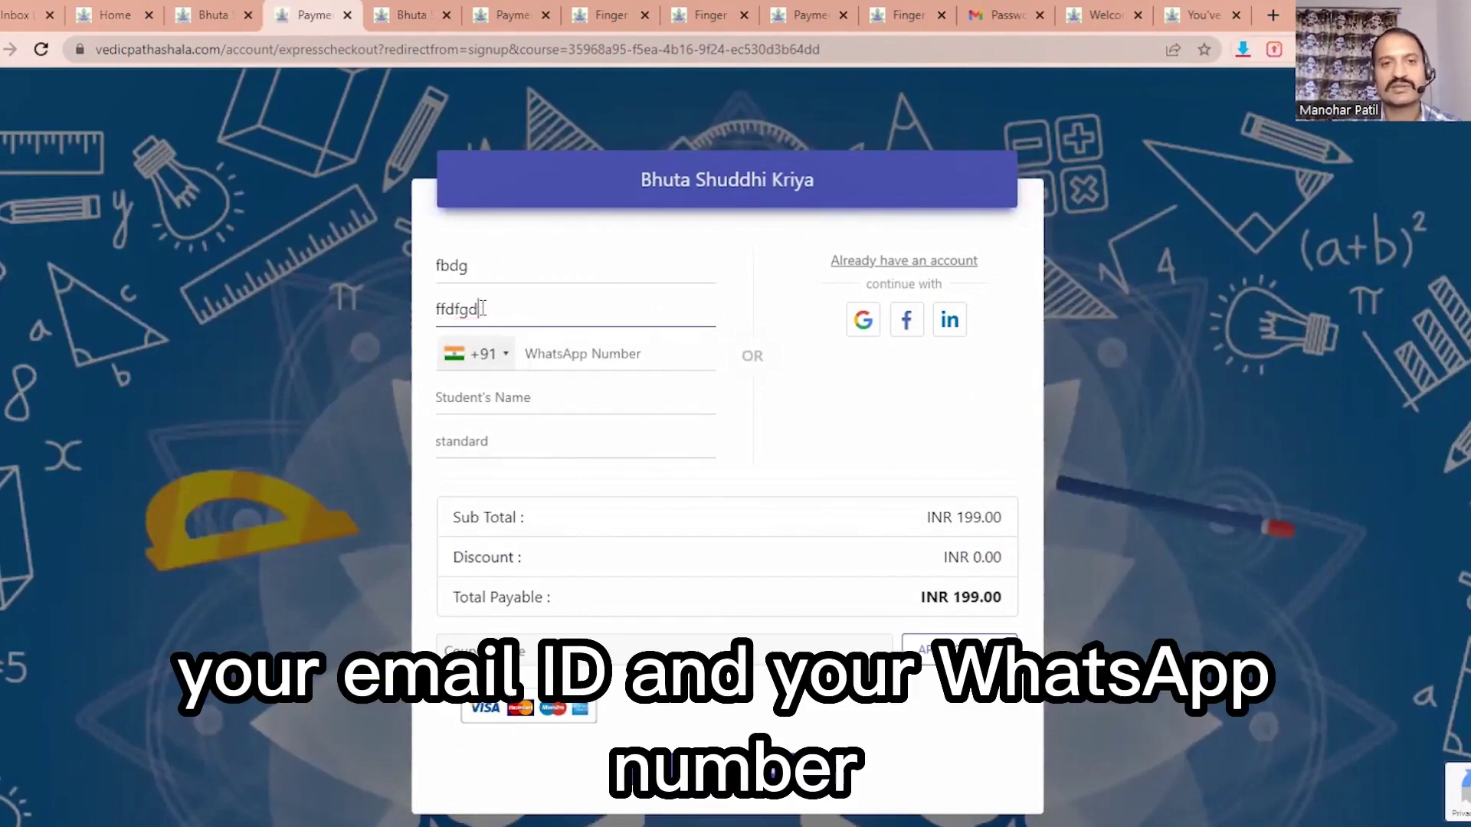
pyautogui.write('swe')
pyautogui.click(597, 355)
pyautogui.click(600, 358)
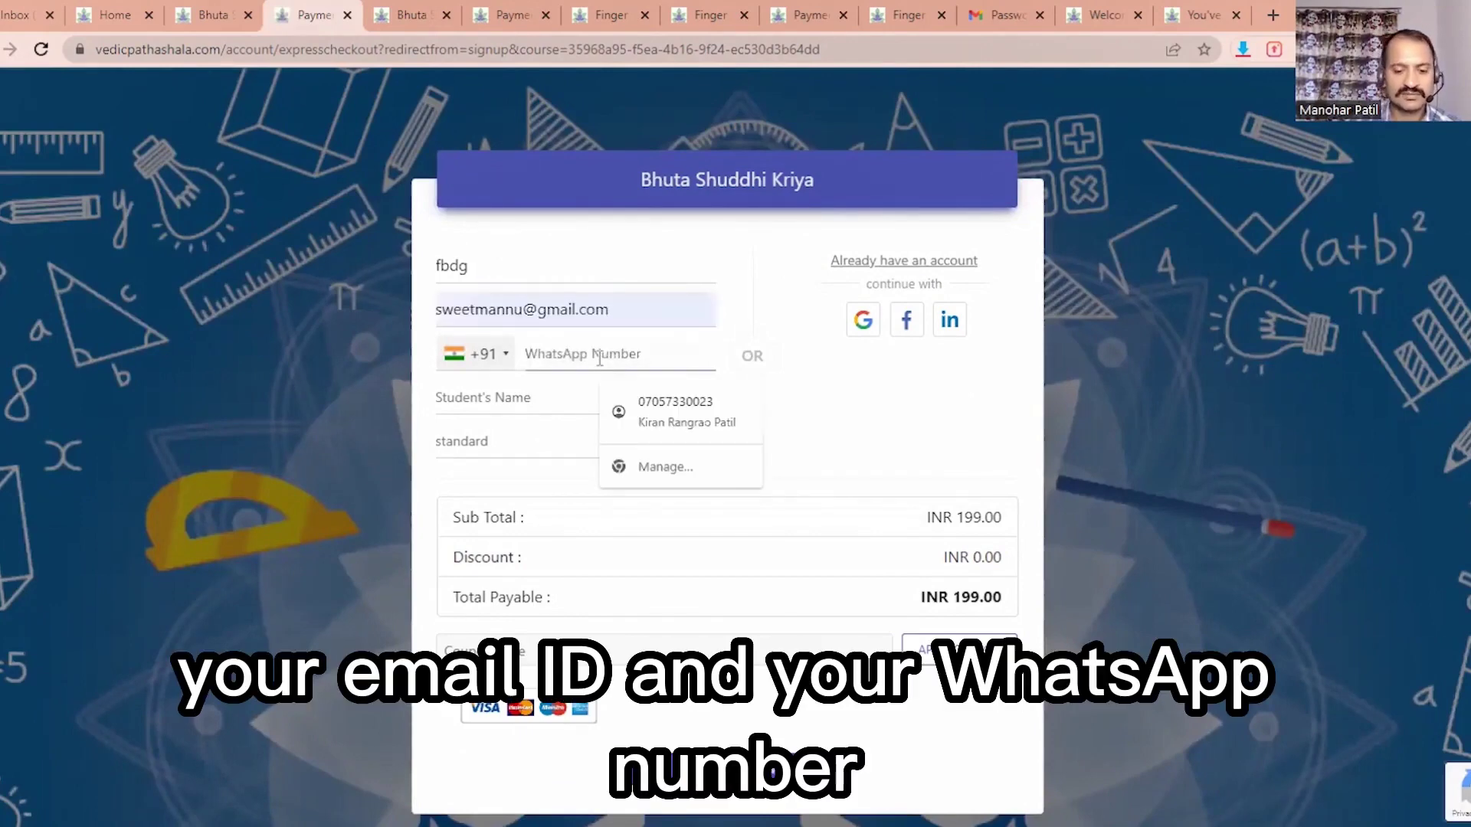
pyautogui.write('9')
pyautogui.click(674, 401)
# Step: Choose the suggested student's name, enter standard 6 and submit the checkout form
pyautogui.click(690, 398)
pyautogui.click(552, 444)
pyautogui.click(687, 440)
pyautogui.write('1')
pyautogui.scroll(5, 687, 440)
pyautogui.scroll(-2, 688, 440)
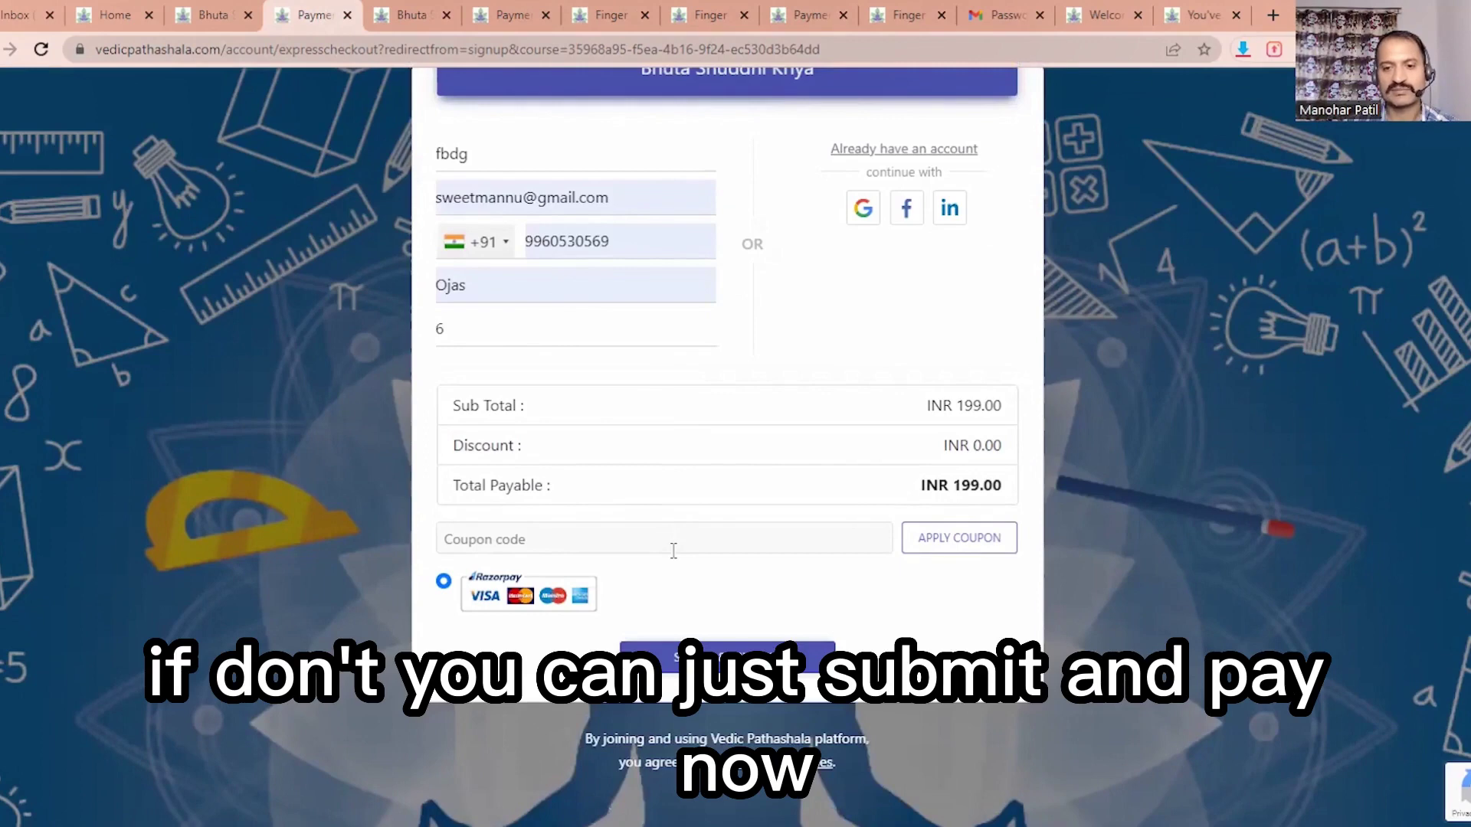
pyautogui.press('Return')
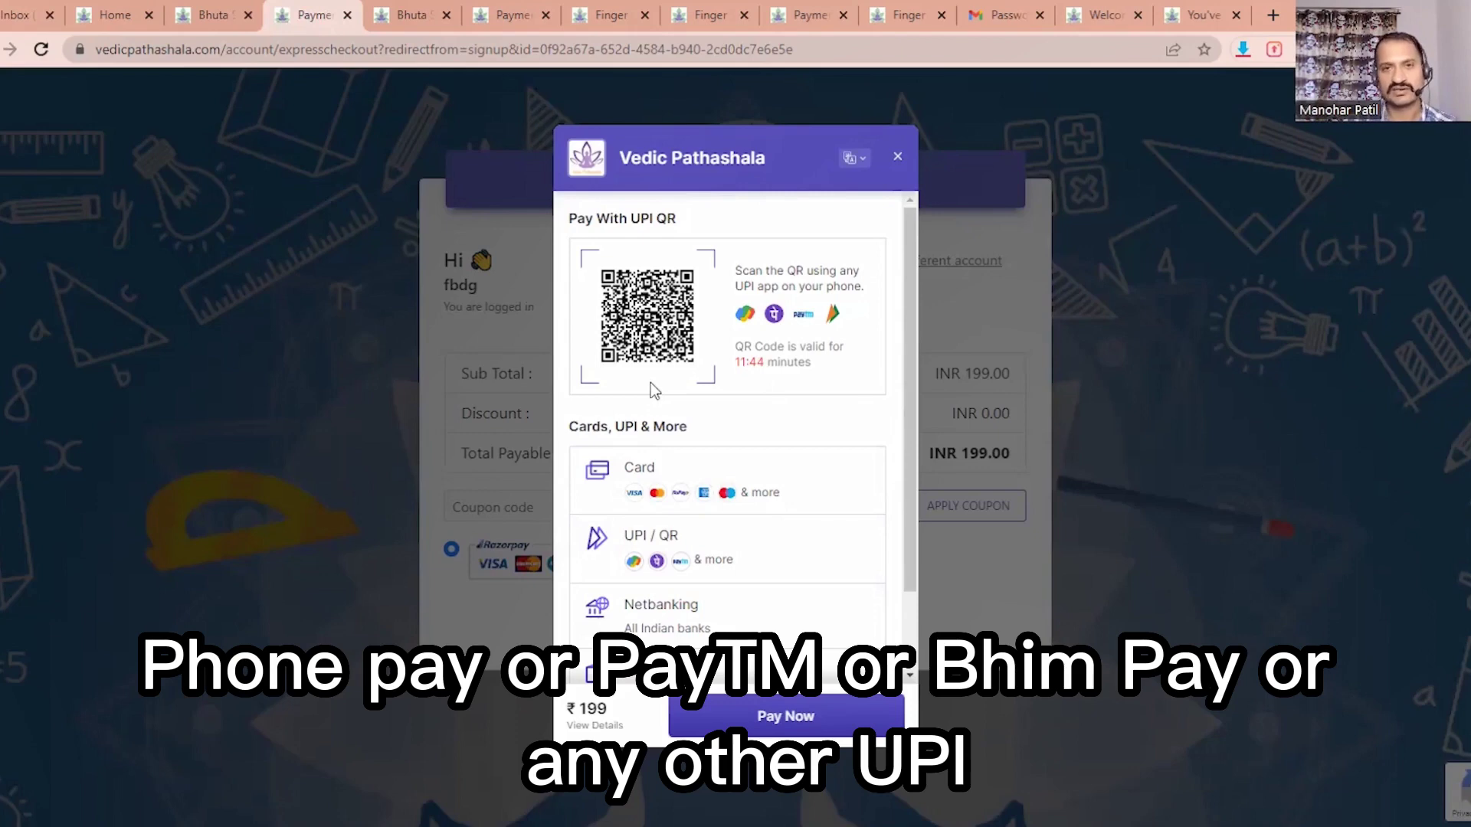
# Step: Browse the ₹199 Razorpay payment options and select UPI / QR as the payment method
pyautogui.scroll(-1, 659, 375)
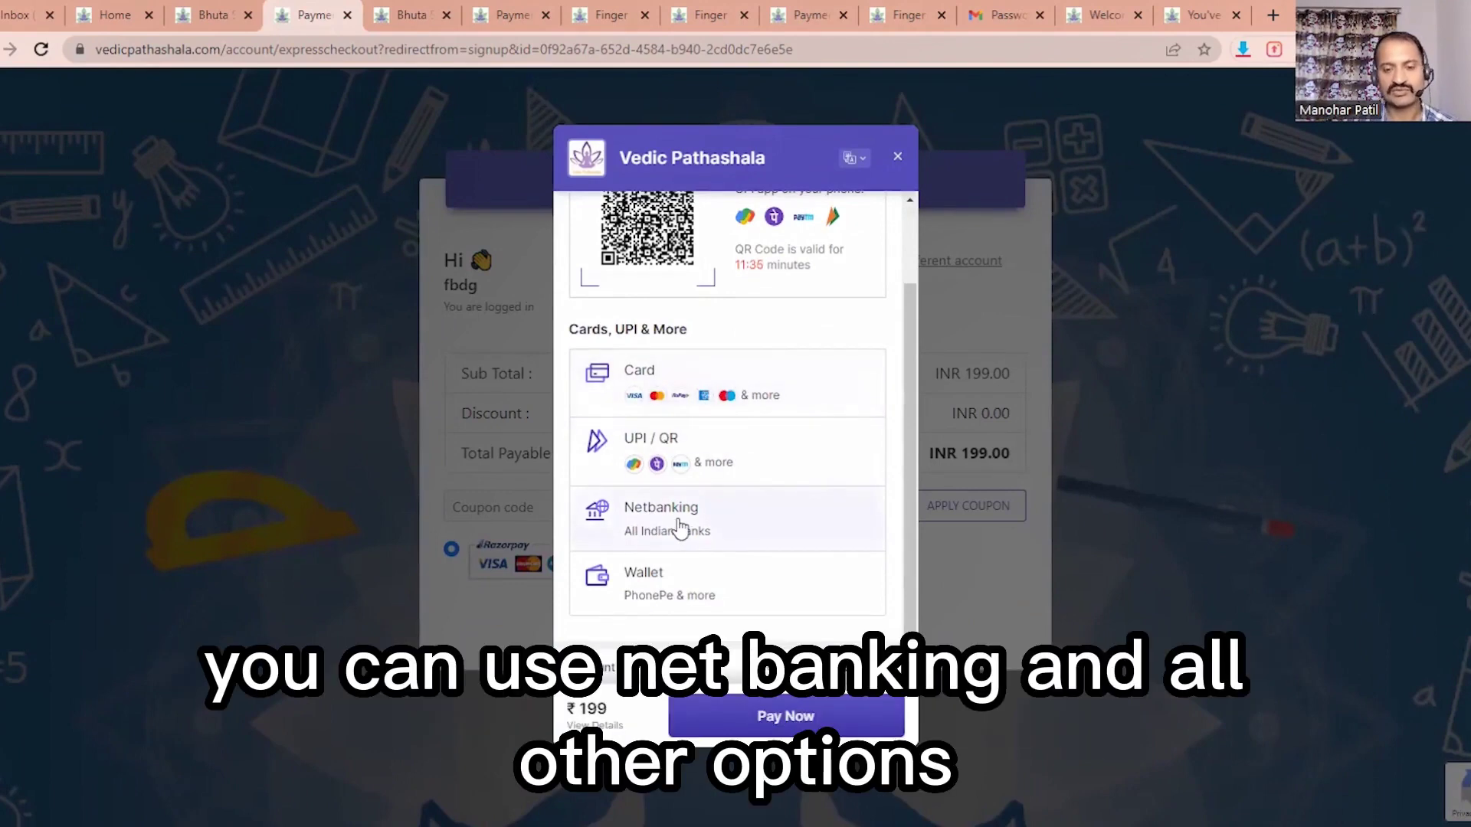
pyautogui.scroll(2, 684, 521)
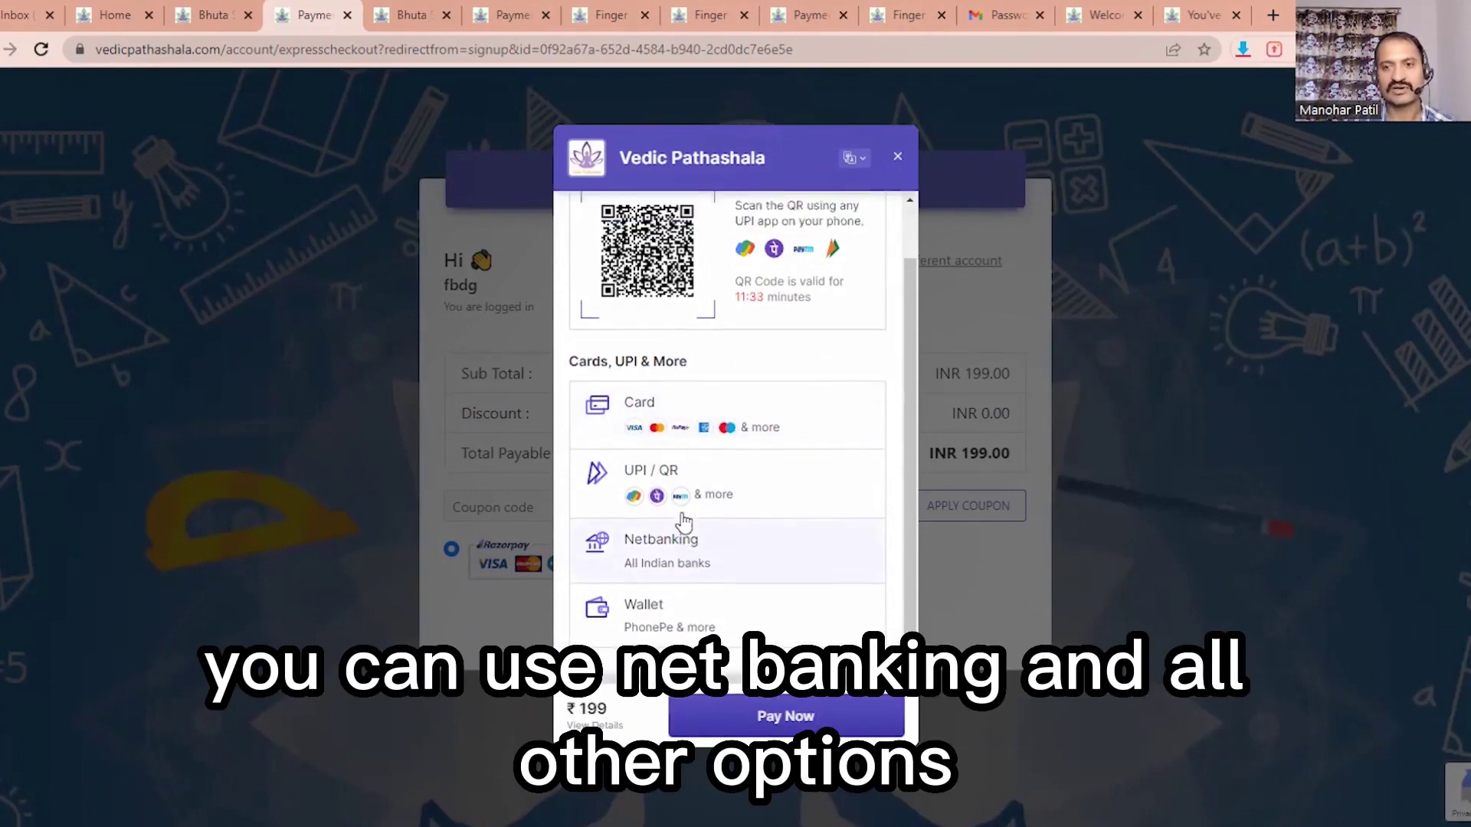
pyautogui.scroll(-2, 683, 521)
pyautogui.moveTo(831, 163); pyautogui.dragTo(519, 166)
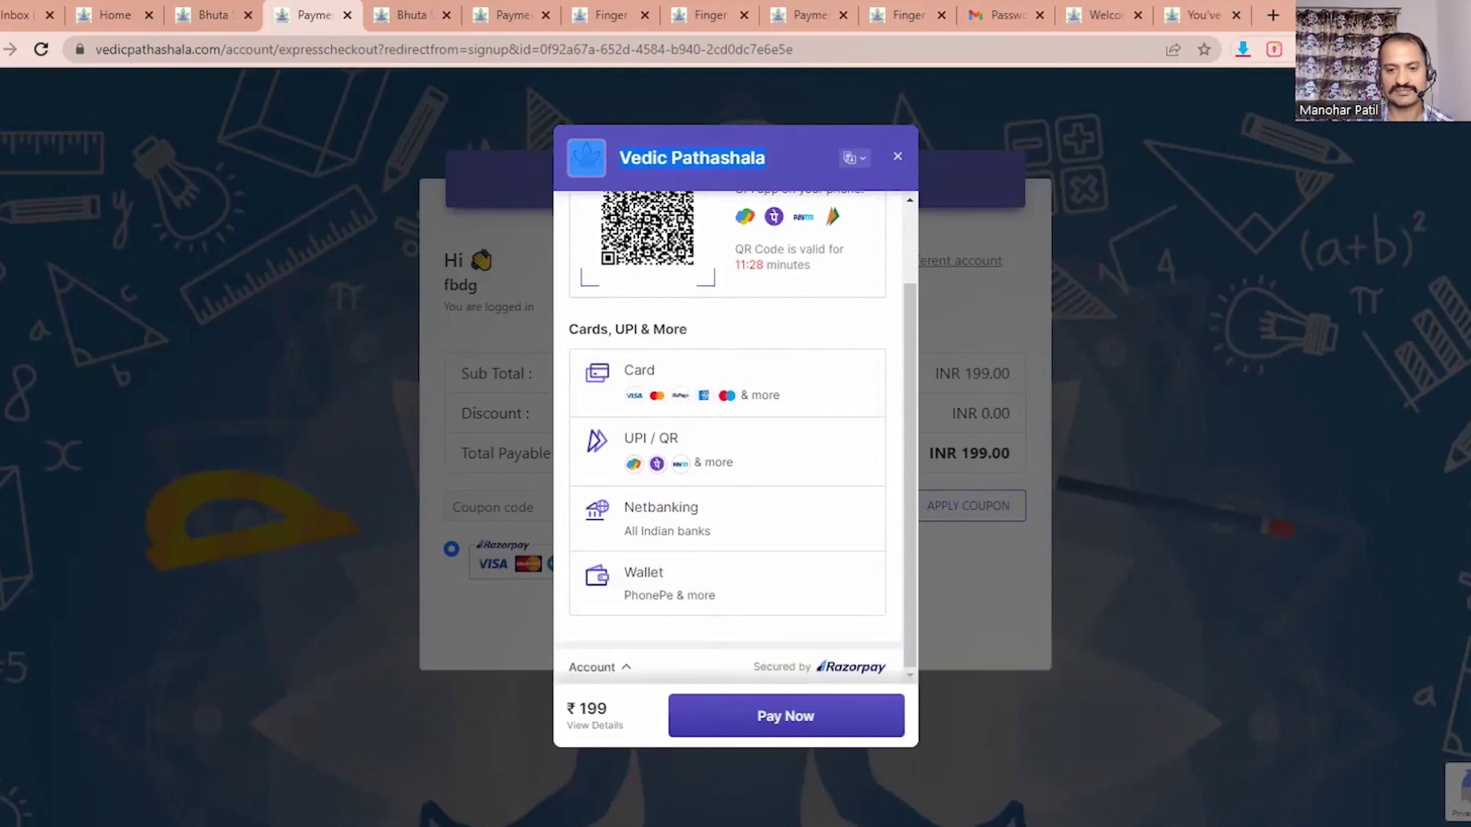
pyautogui.click(619, 437)
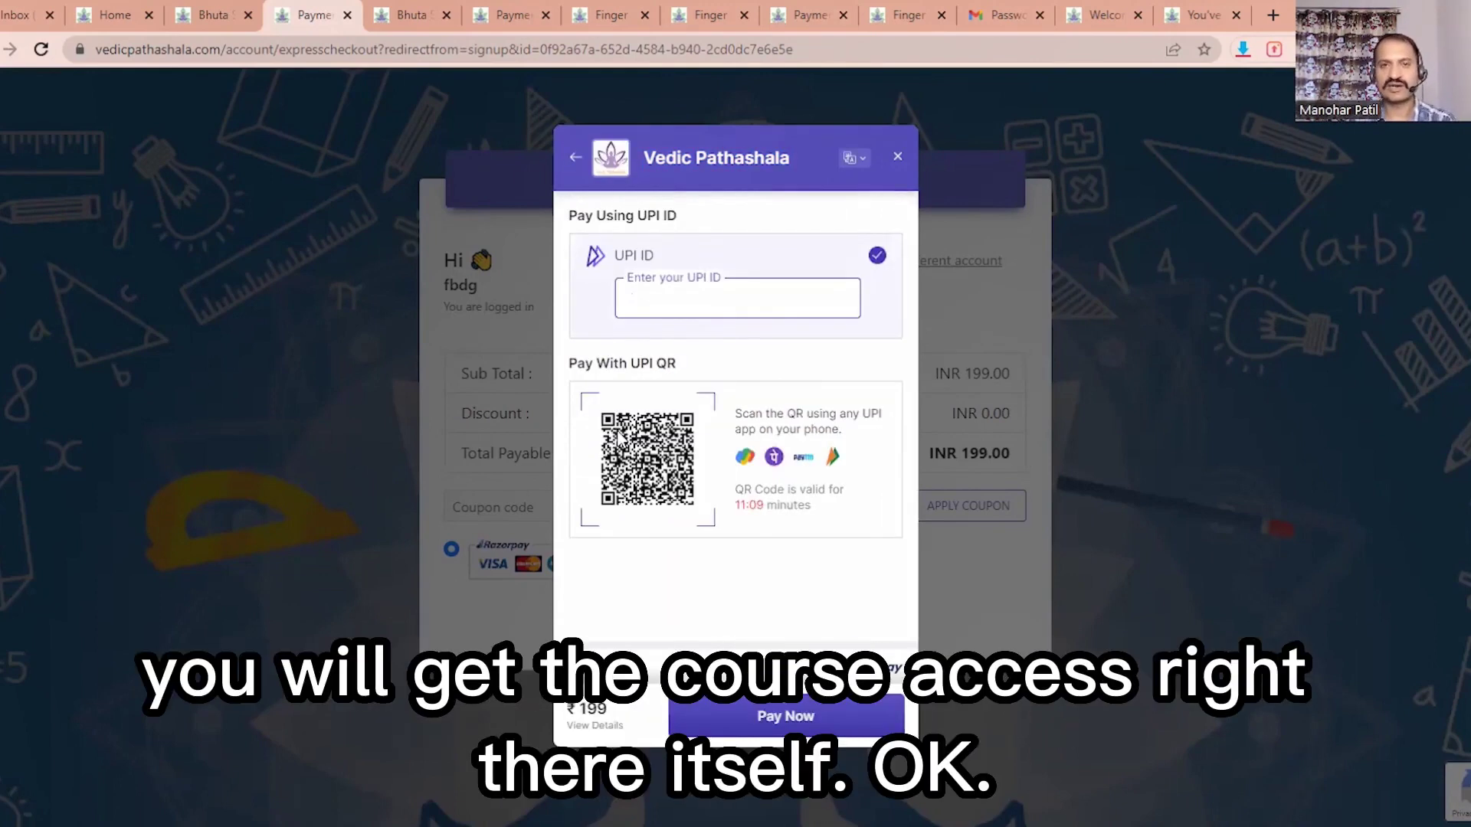